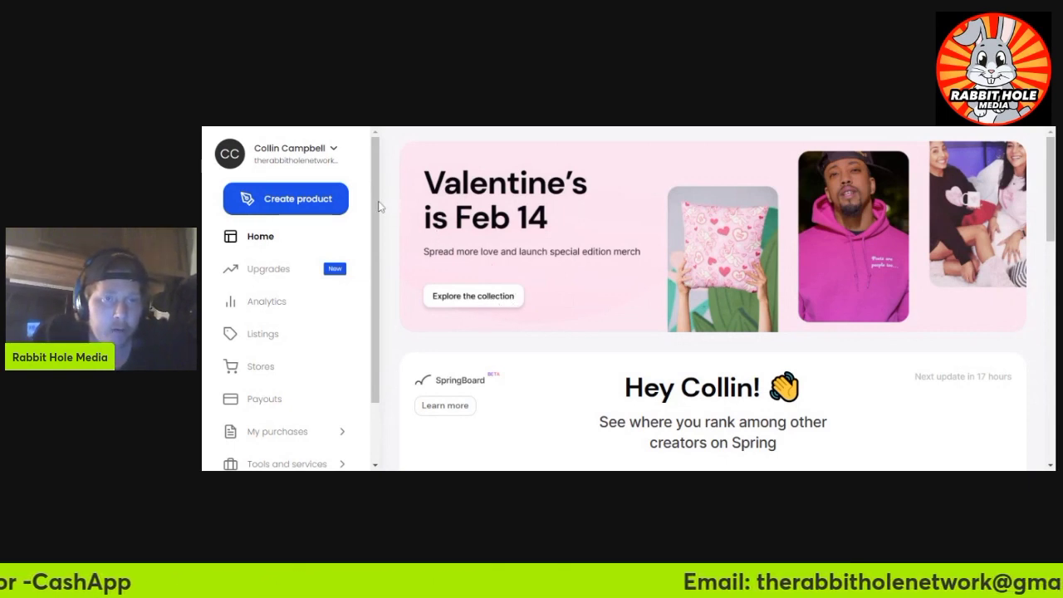
Step: Start creating a new product, browse the full catalogue instead of the suggested Comfort Tee, and open the Apparel category
click(274, 208)
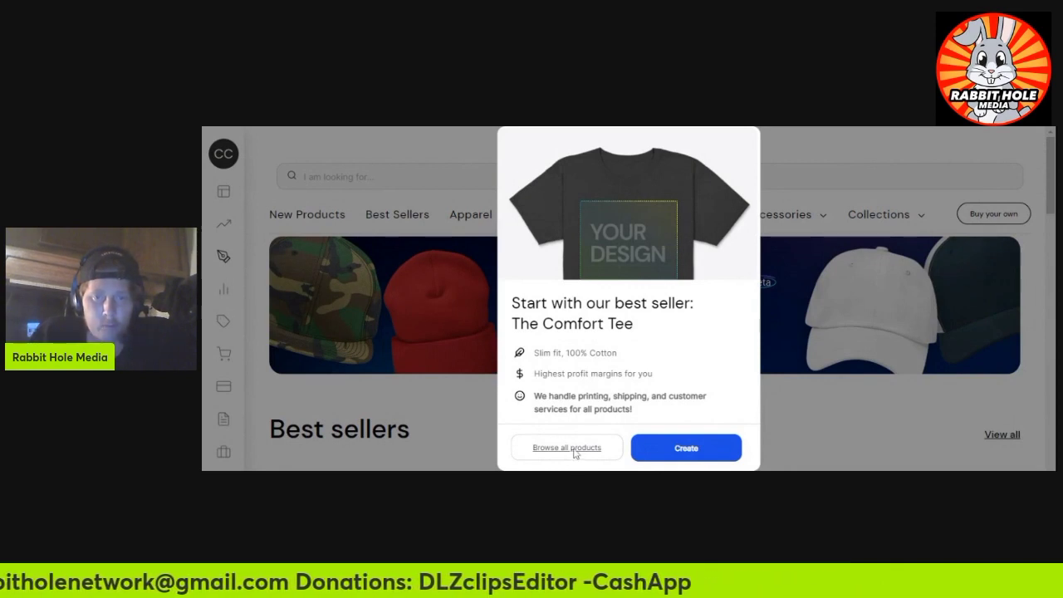
click(568, 448)
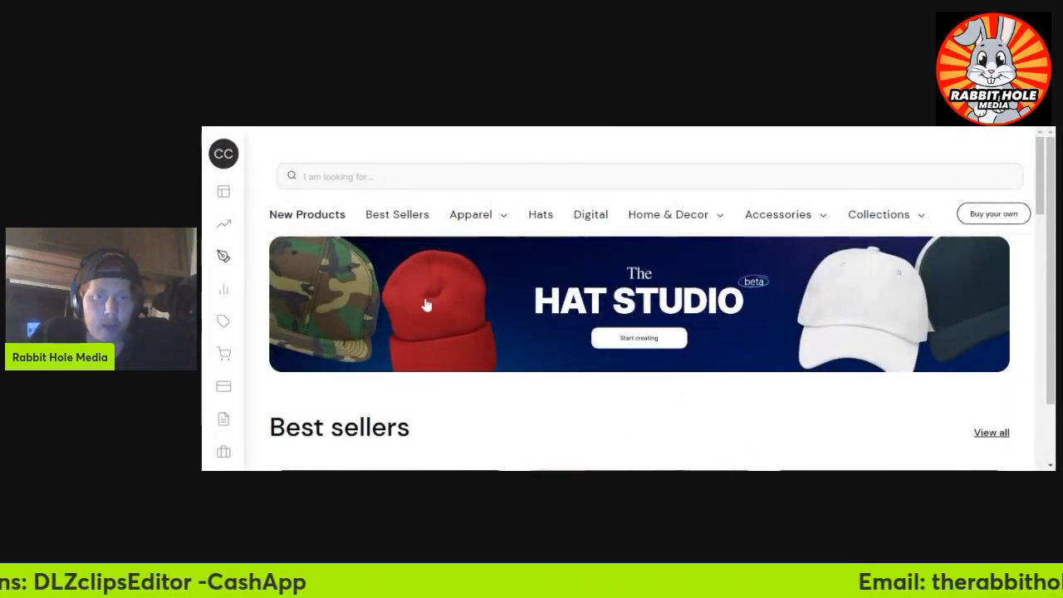
scroll(429, 302, down, 3)
mouse_move(479, 211)
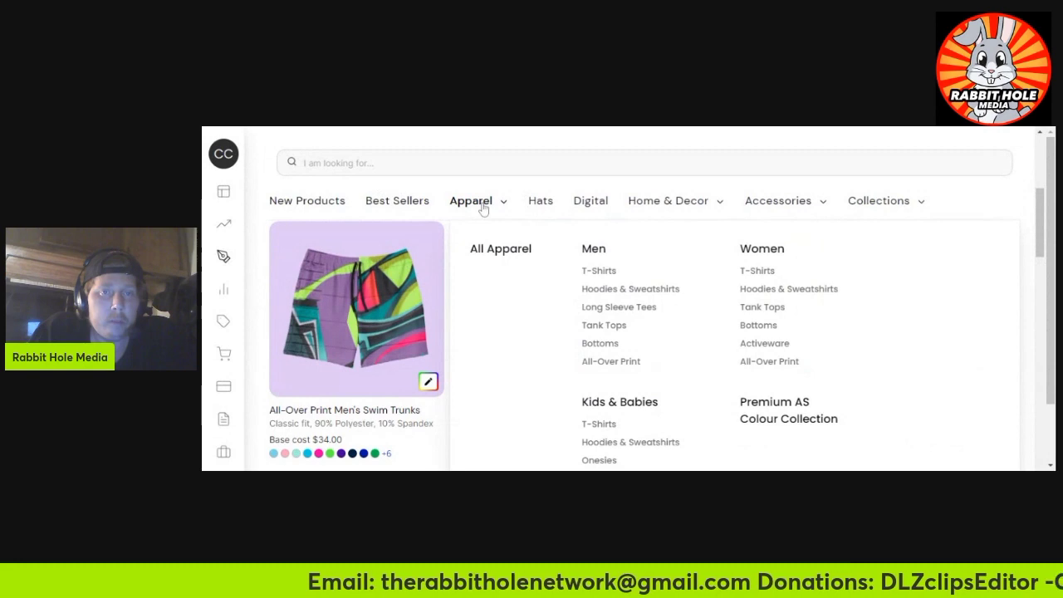
click(481, 208)
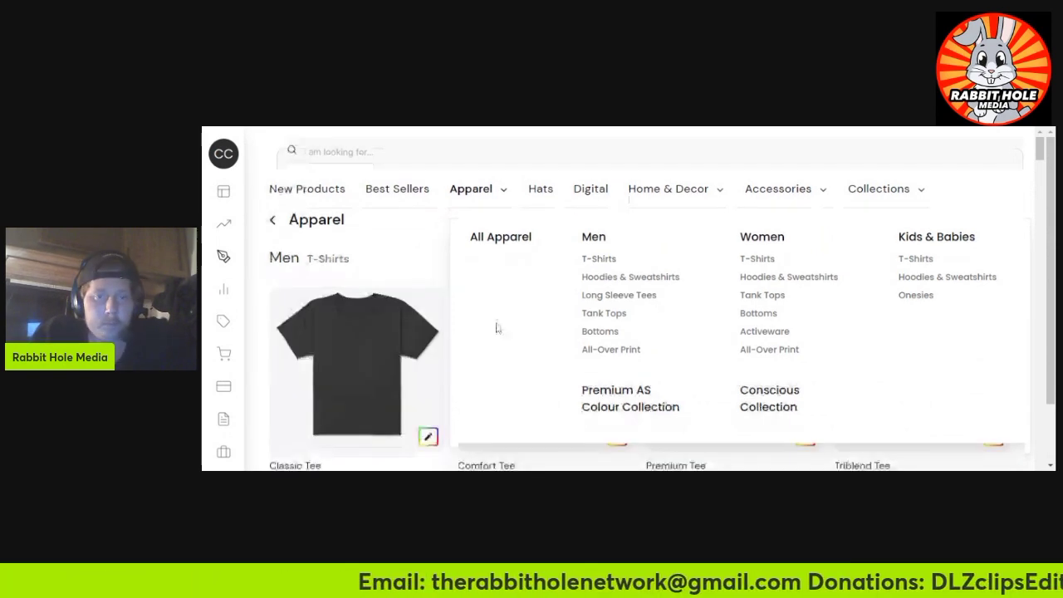
Step: Look through the men's T-shirts, comparing their fits, base costs and available colours
scroll(497, 328, down, 5)
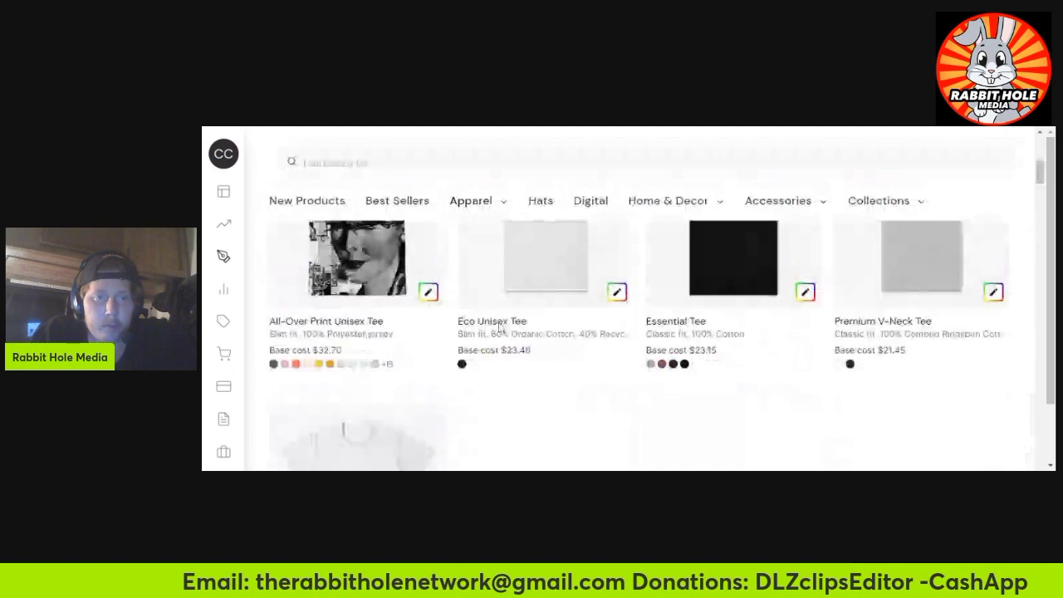
scroll(501, 327, up, 3)
scroll(502, 327, up, 1)
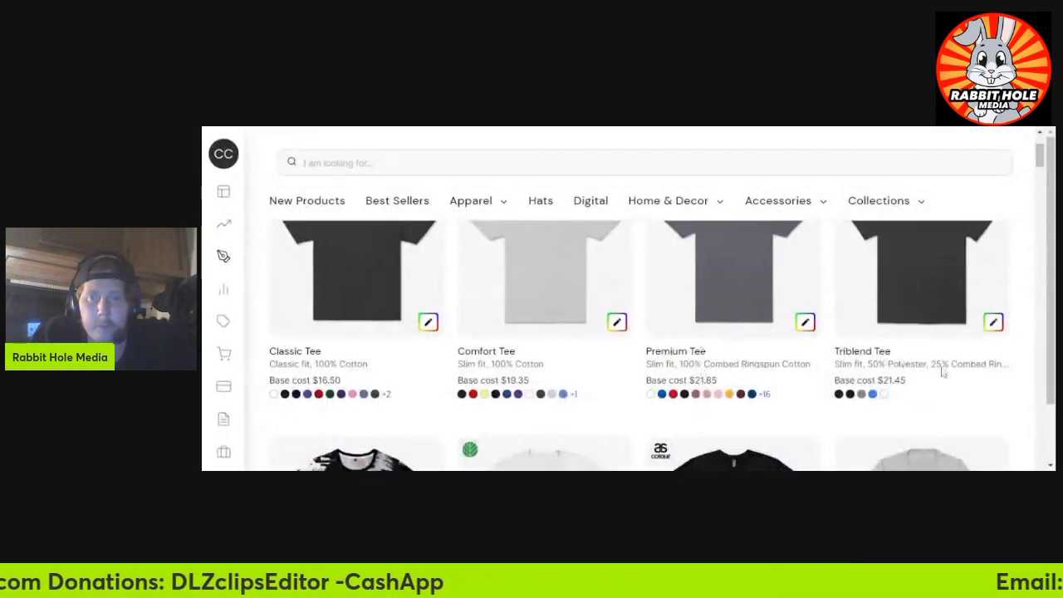
scroll(936, 362, up, 2)
scroll(936, 361, up, 1)
scroll(936, 361, down, 4)
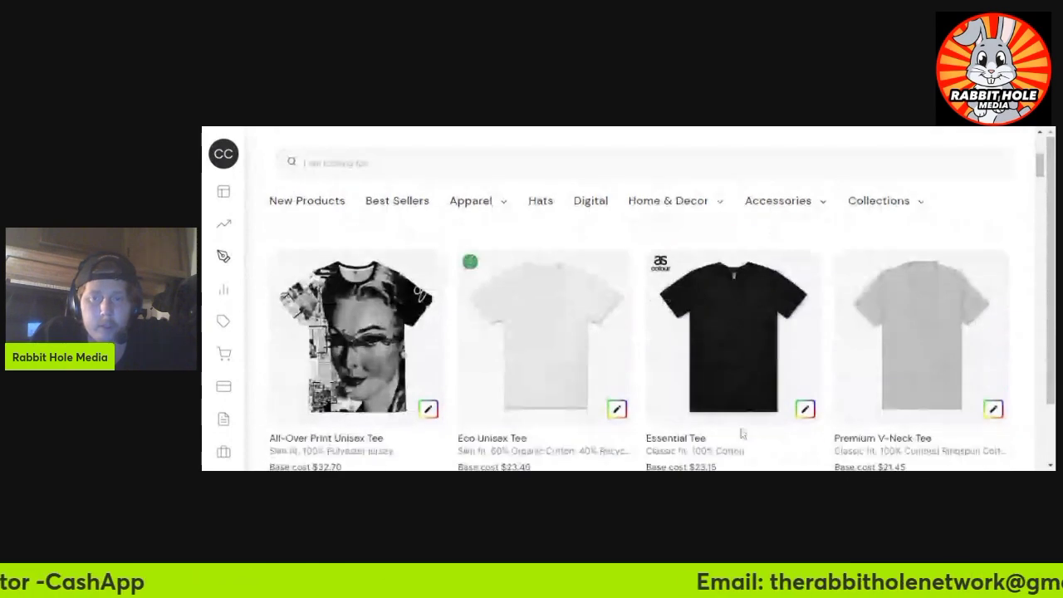
scroll(742, 434, down, 2)
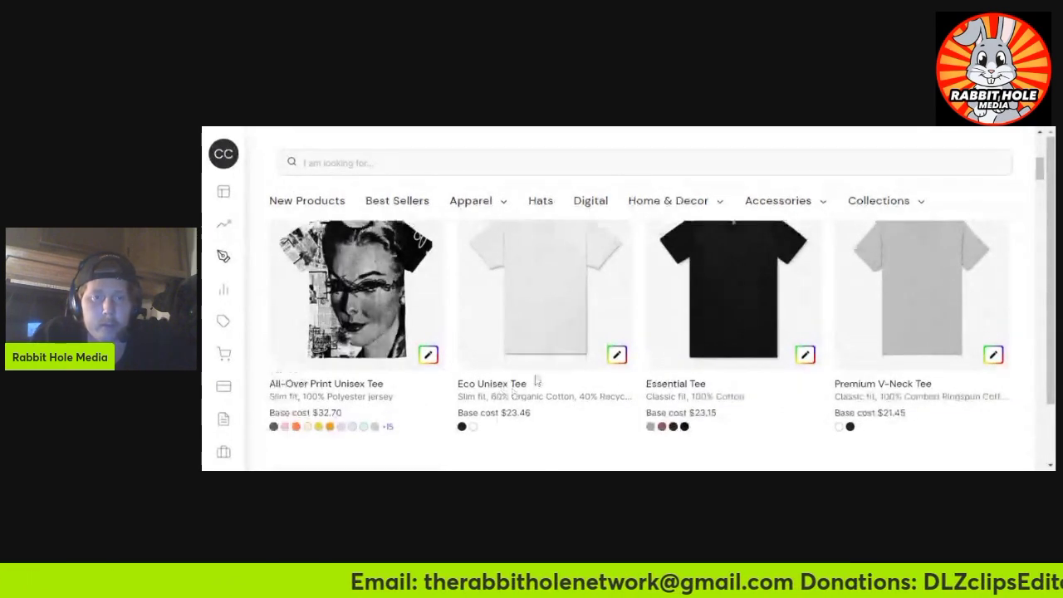
scroll(365, 336, down, 8)
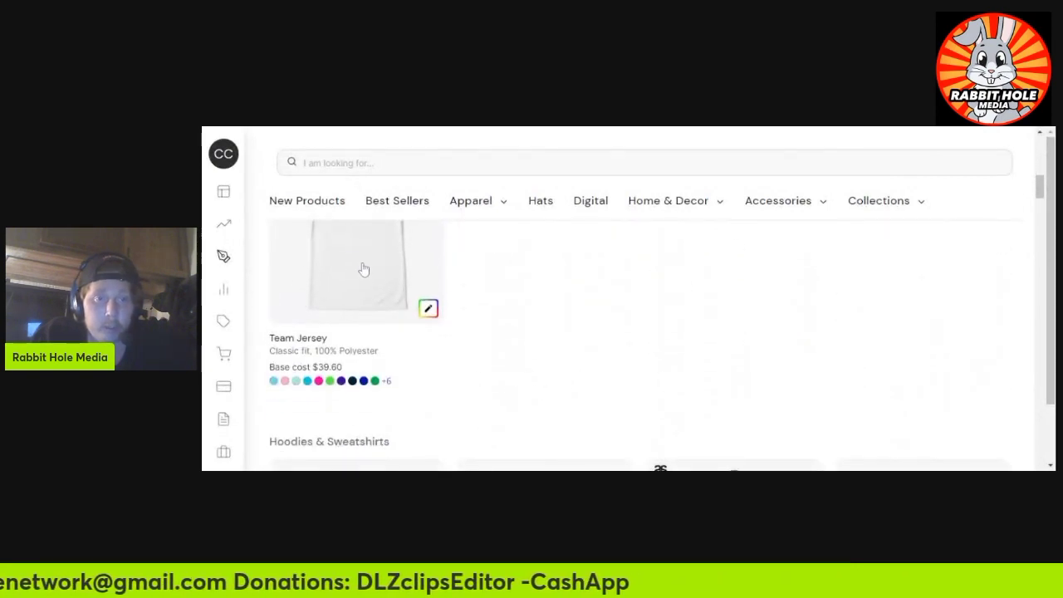
scroll(782, 348, up, 8)
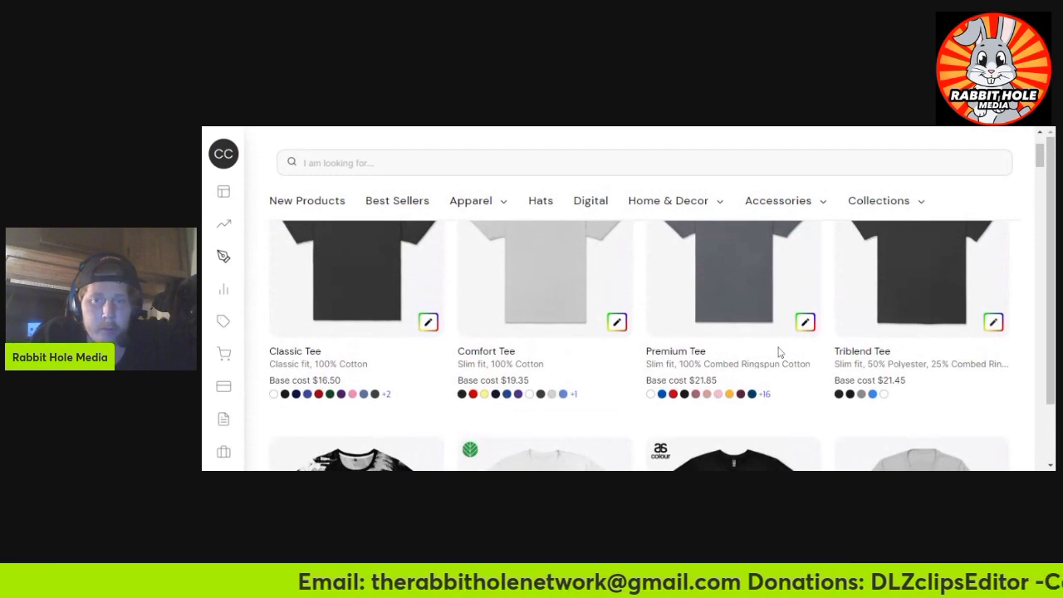
scroll(763, 359, up, 1)
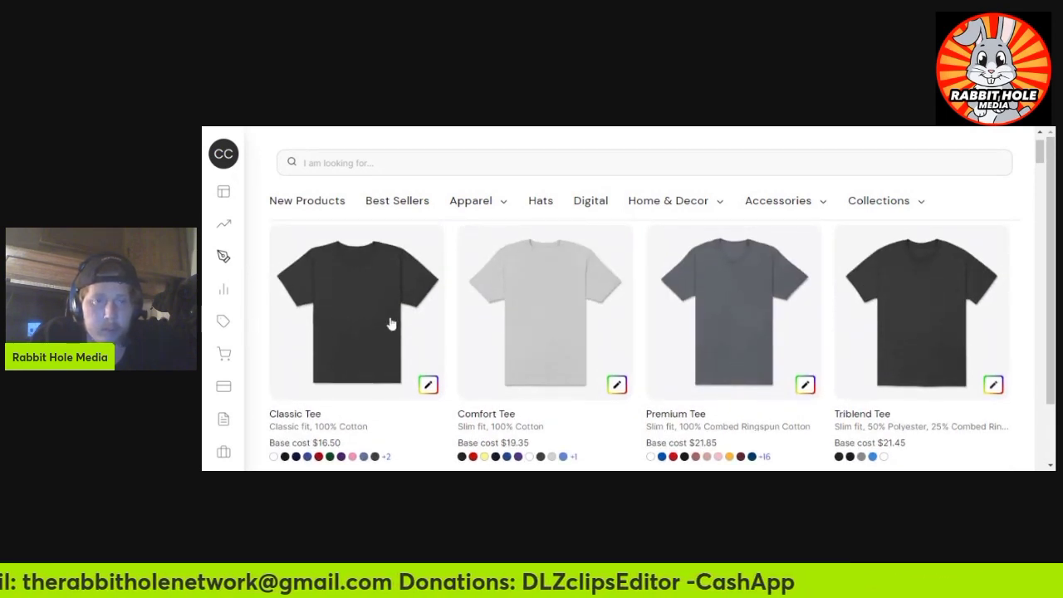
scroll(731, 374, up, 1)
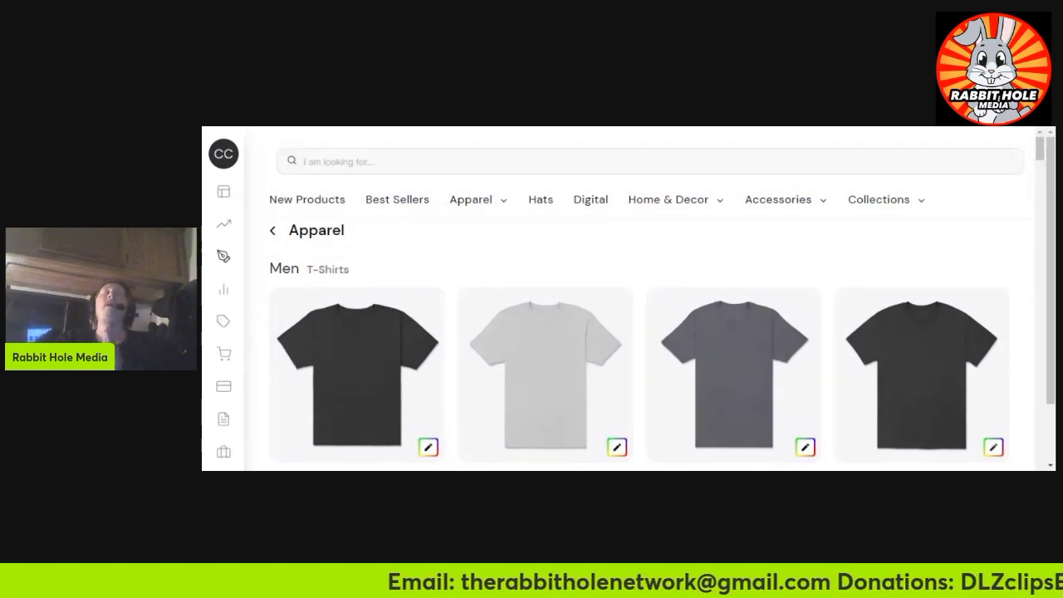
Step: Choose the Premium Tee from the men's T-shirts and open it for designing
scroll(686, 311, down, 1)
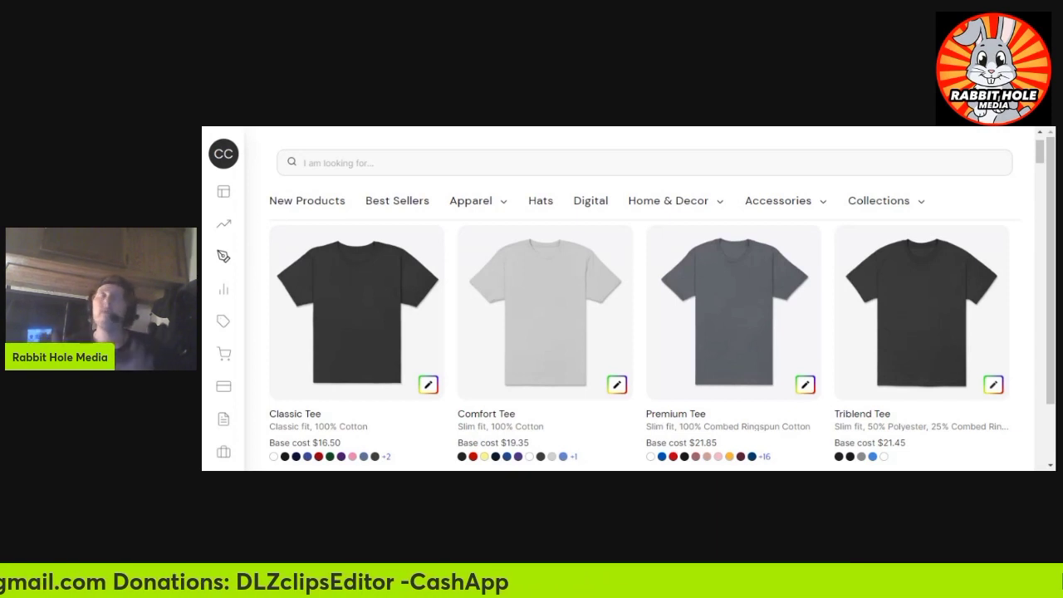
click(709, 346)
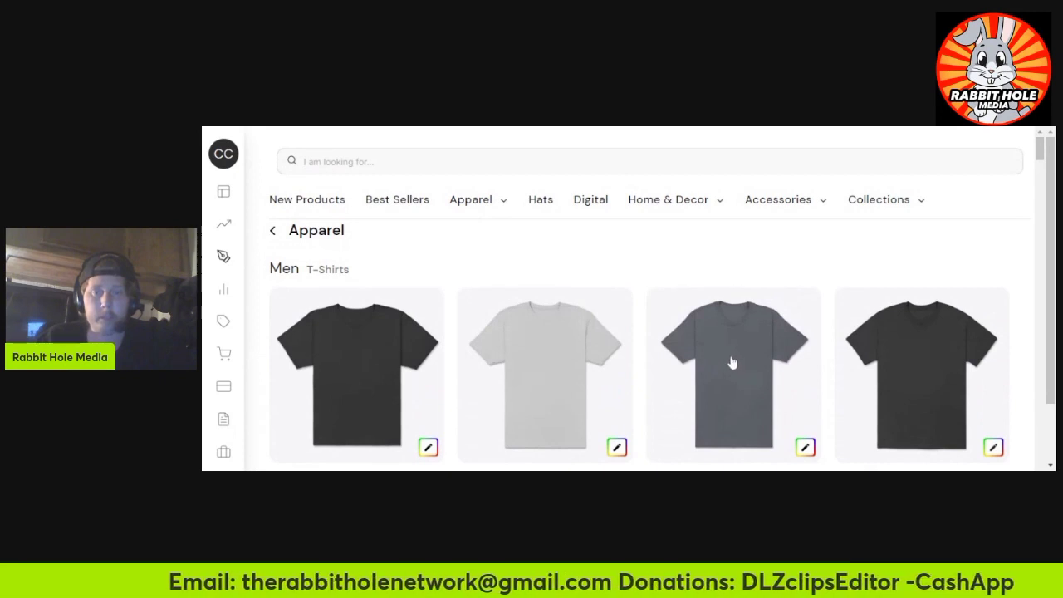
click(731, 361)
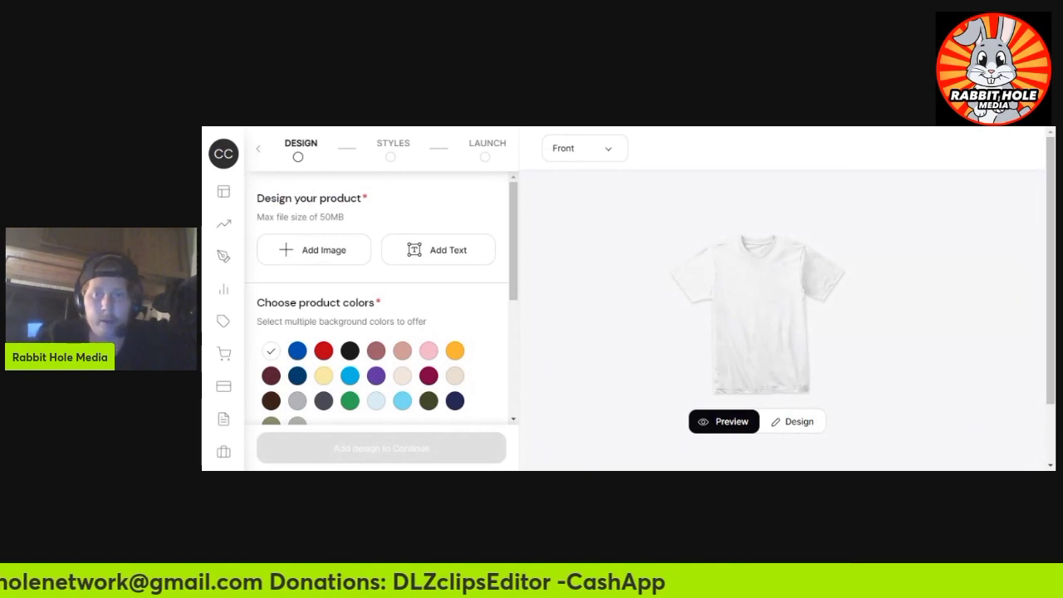
Step: Make black the only colour offered for the shirt, leaving white, blue and red deselected
scroll(406, 329, down, 1)
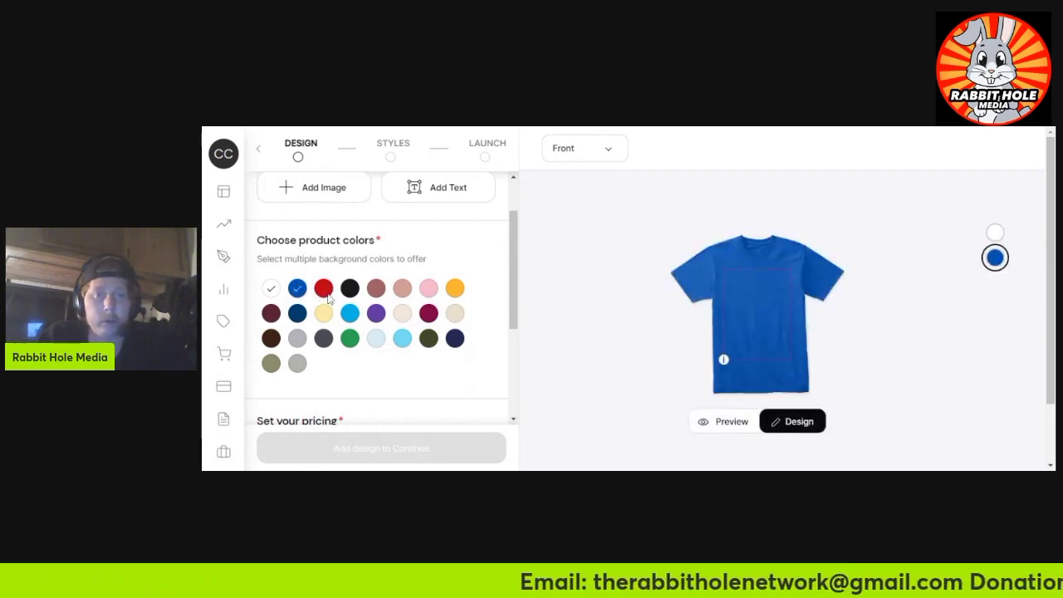
click(327, 290)
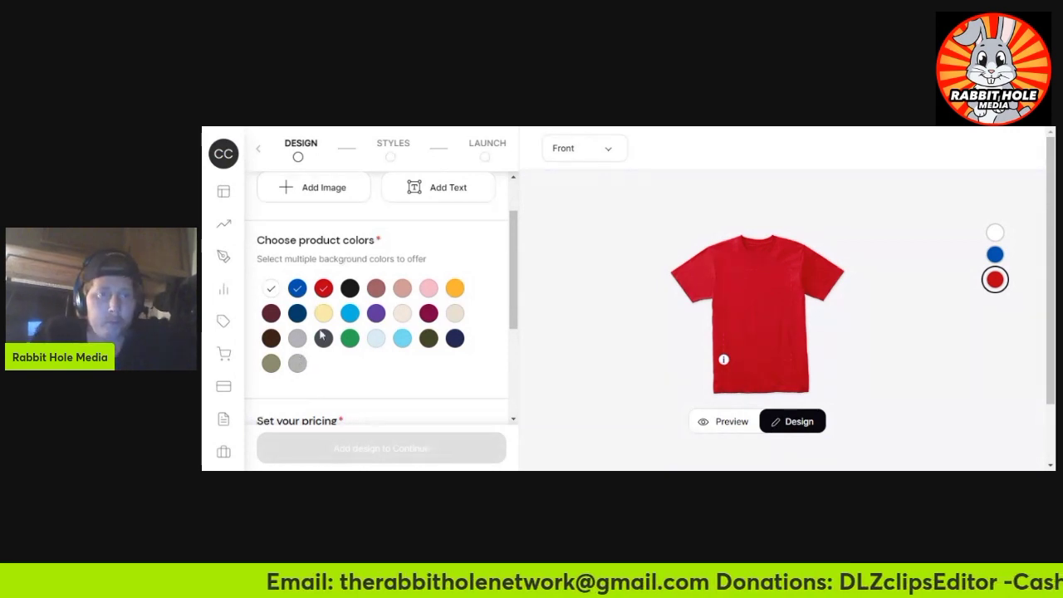
click(271, 290)
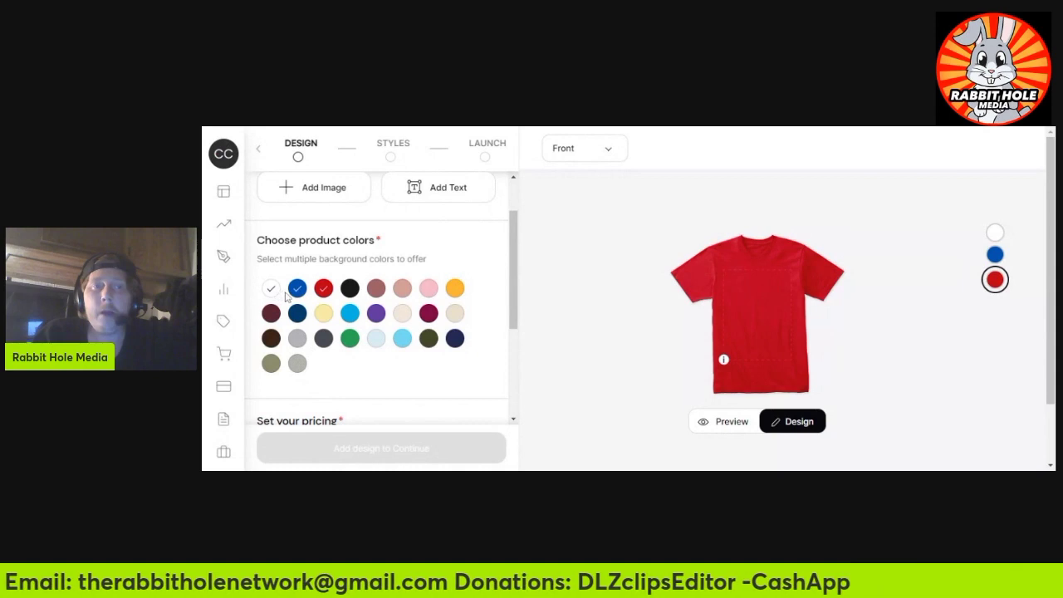
click(326, 292)
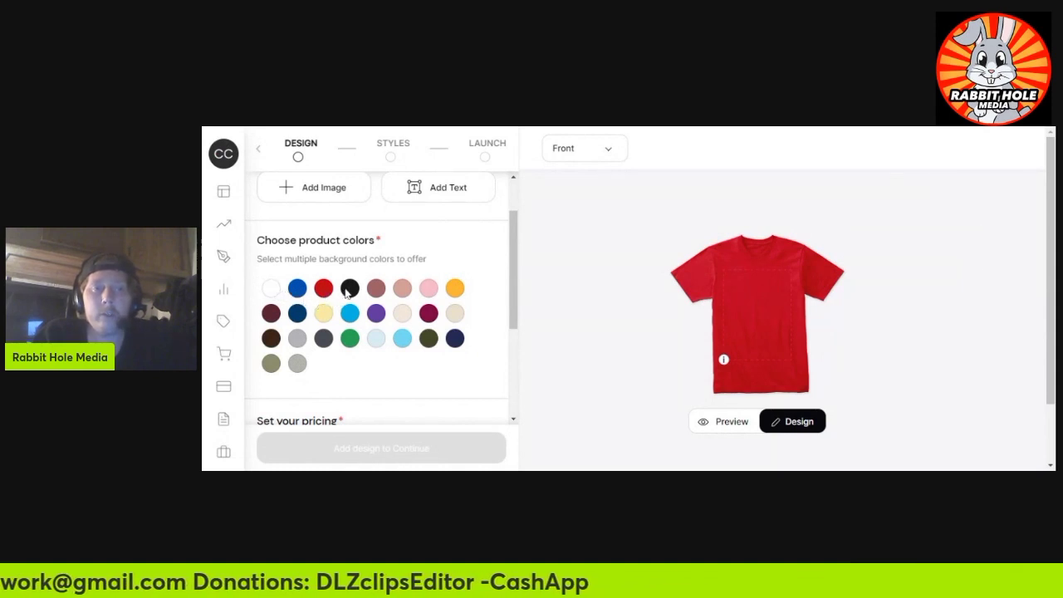
click(348, 289)
scroll(332, 280, up, 2)
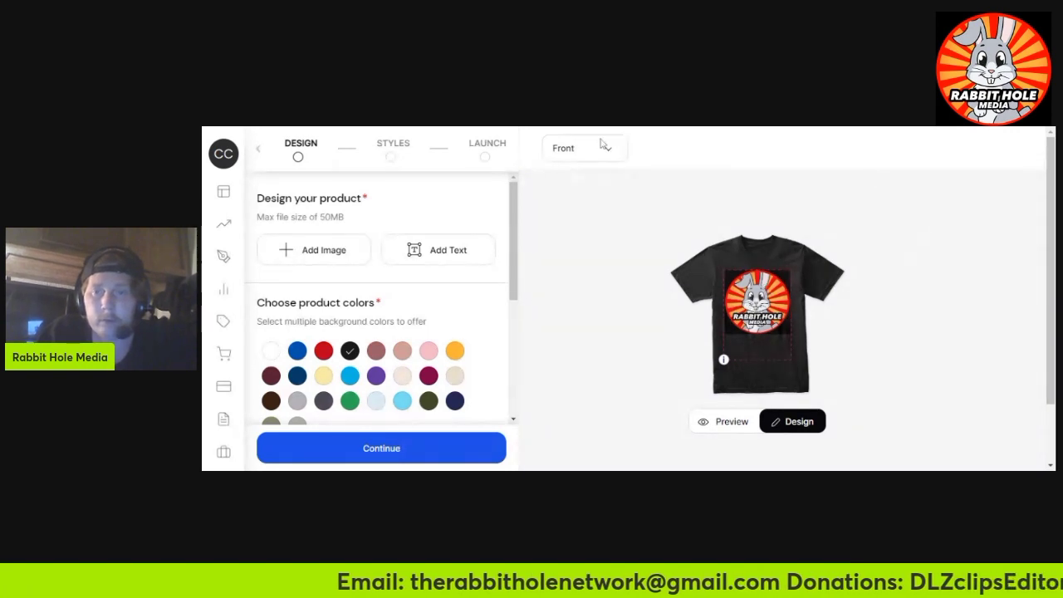
Step: Try the logo lower on the shirt and off to one side, and move it back to the chest centre
mouse_move(752, 314)
mouse_down()
mouse_move(523, 274)
mouse_move(890, 358)
mouse_move(742, 325)
mouse_move(765, 346)
mouse_move(705, 334)
mouse_move(764, 314)
mouse_move(753, 332)
mouse_move(745, 326)
mouse_up()
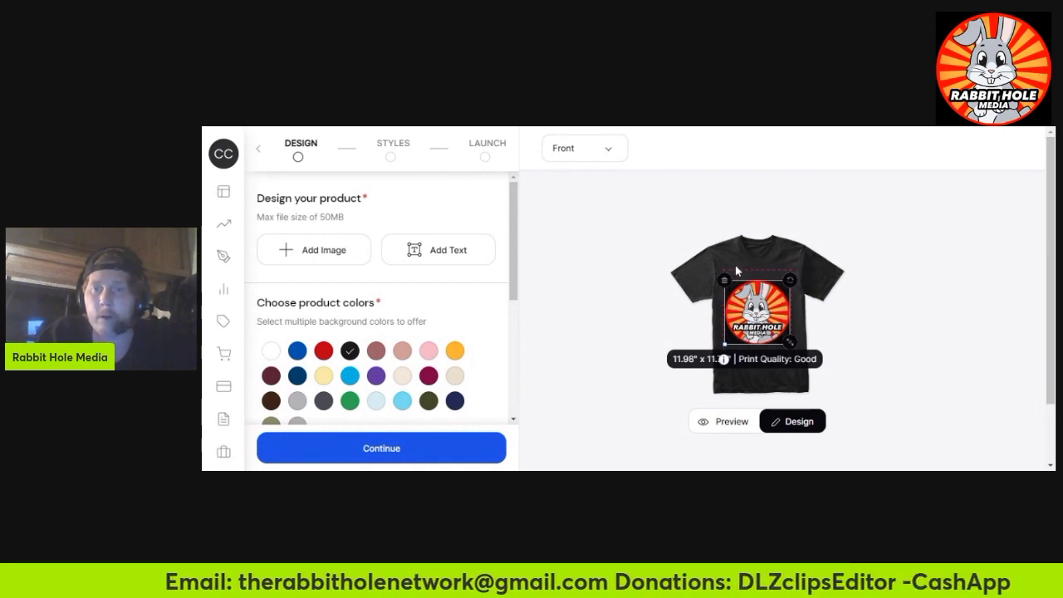
drag(784, 329, 810, 324)
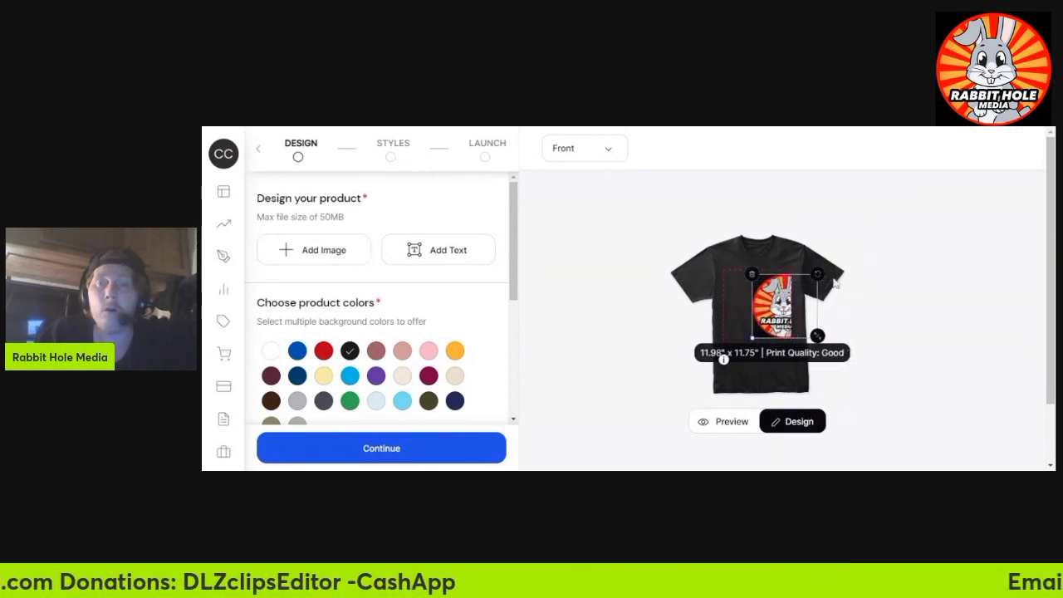
drag(780, 305, 760, 317)
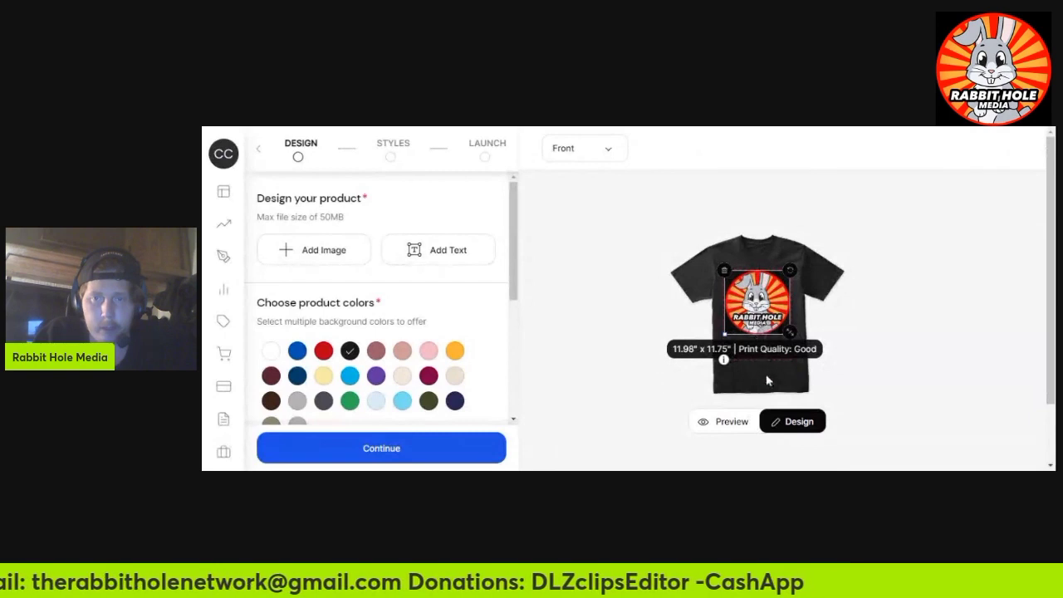
Step: Resize the logo to about 11.84" x 11.61" and centre it in the upper part of the front print area
drag(787, 332, 706, 253)
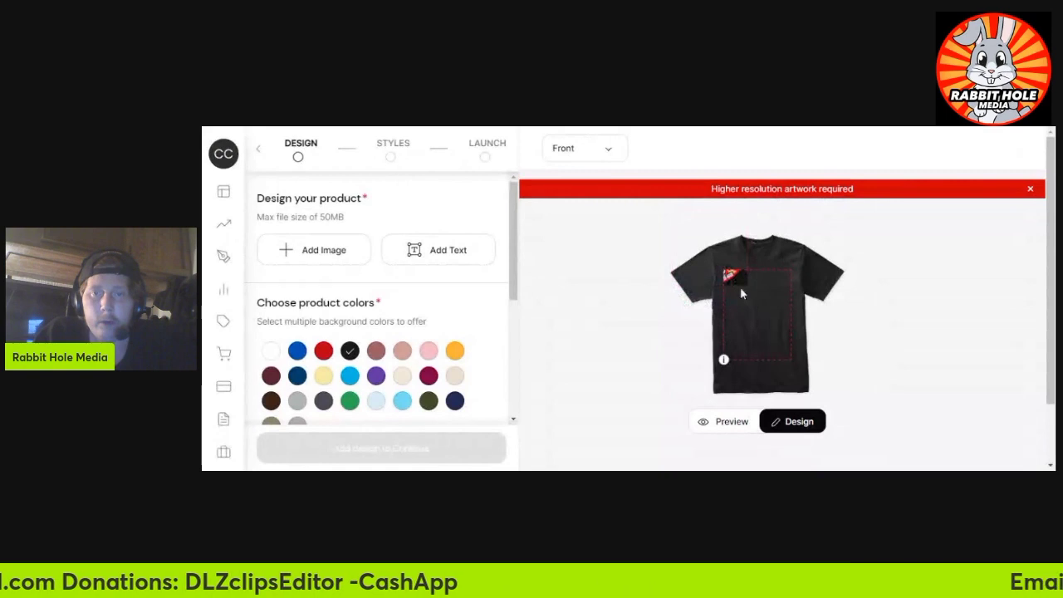
drag(736, 280, 755, 317)
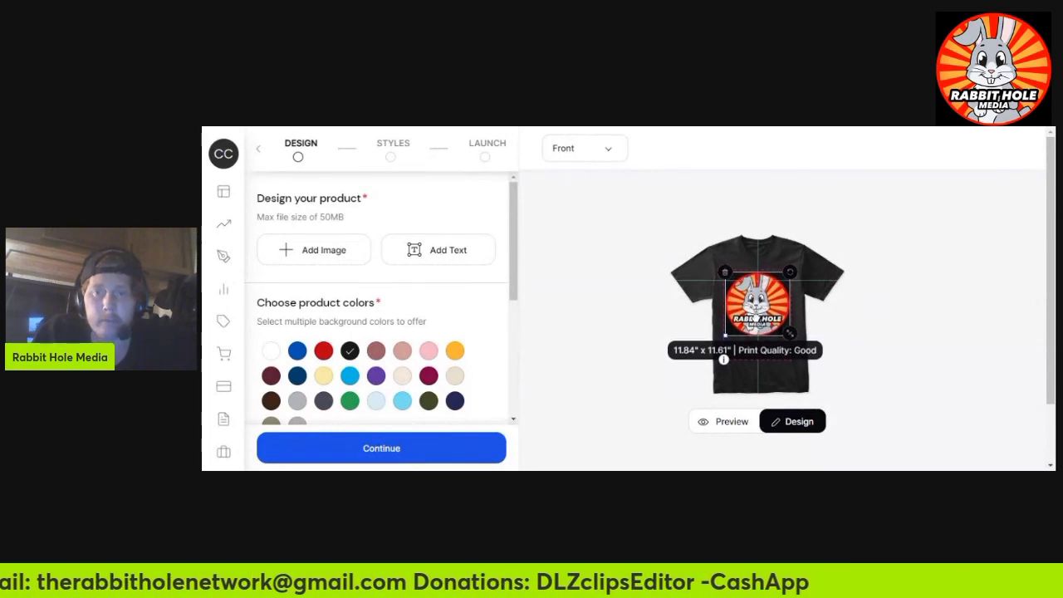
drag(757, 325, 757, 318)
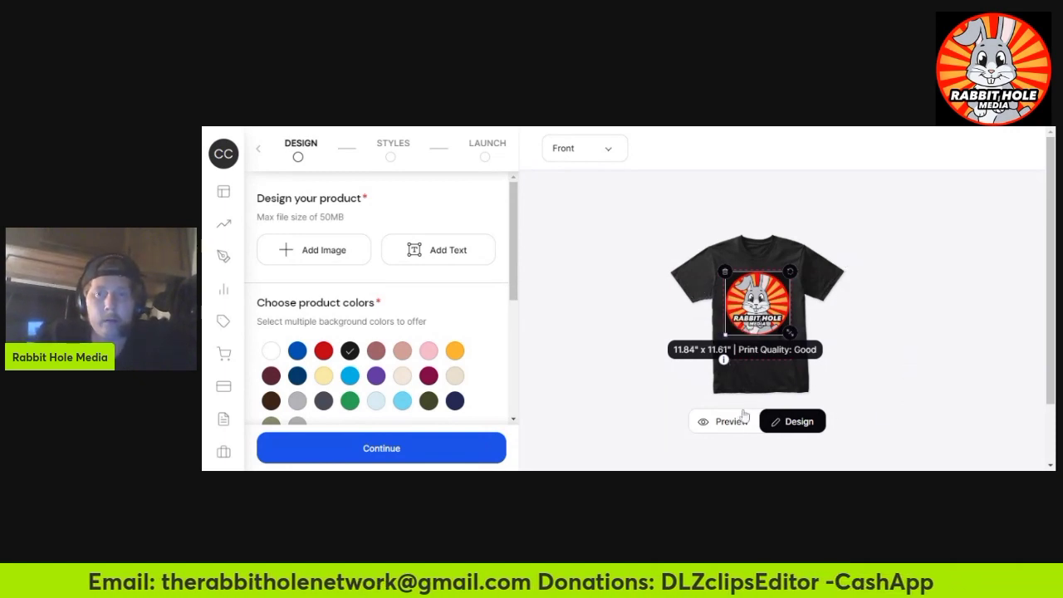
click(747, 383)
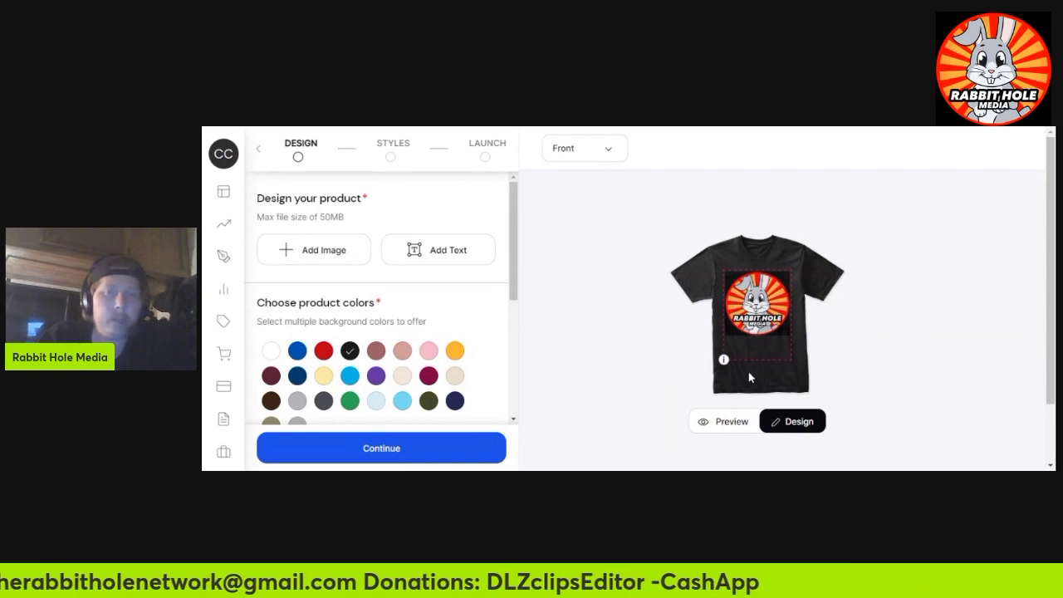
Step: Add a text element to the shirt front, place it below the logo and enlarge it to about 10.82" x 4.67"
click(430, 252)
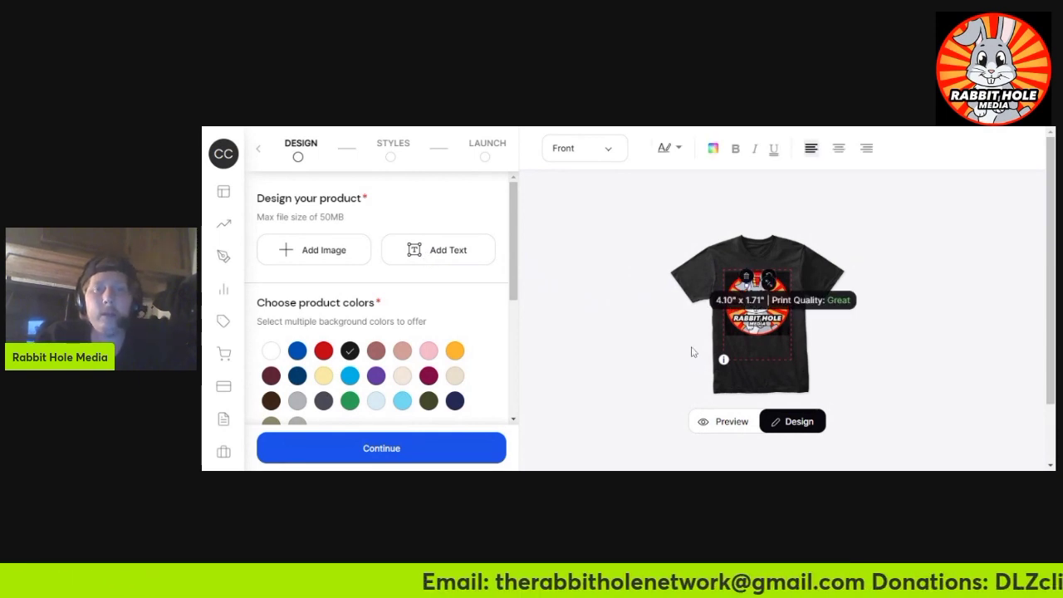
drag(766, 286, 763, 353)
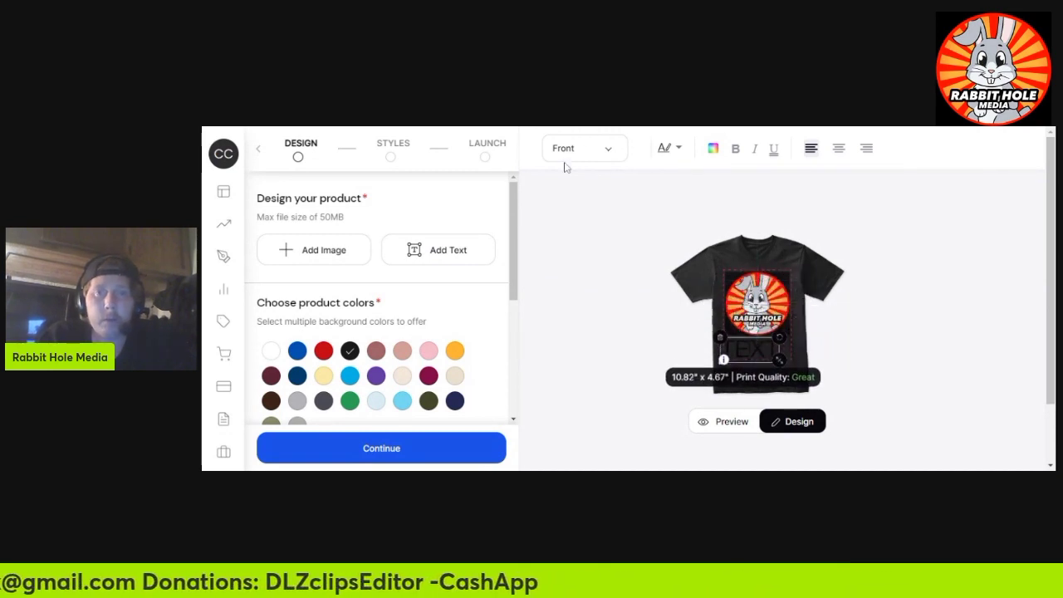
Step: Format the text below the logo in the Helvetica Black Cond font with white (FFFFFF) as its colour
click(678, 150)
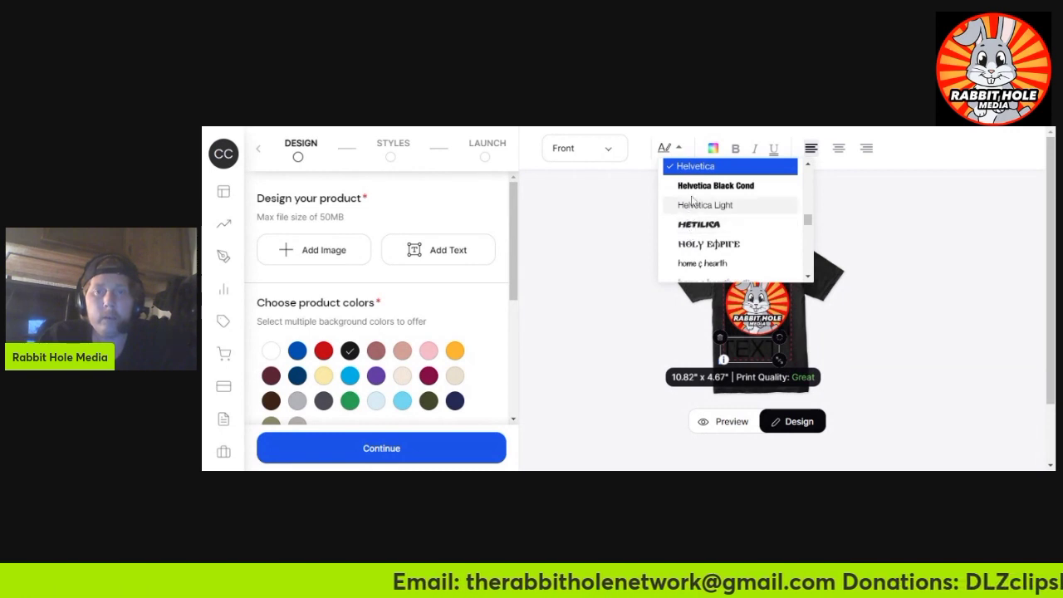
click(694, 186)
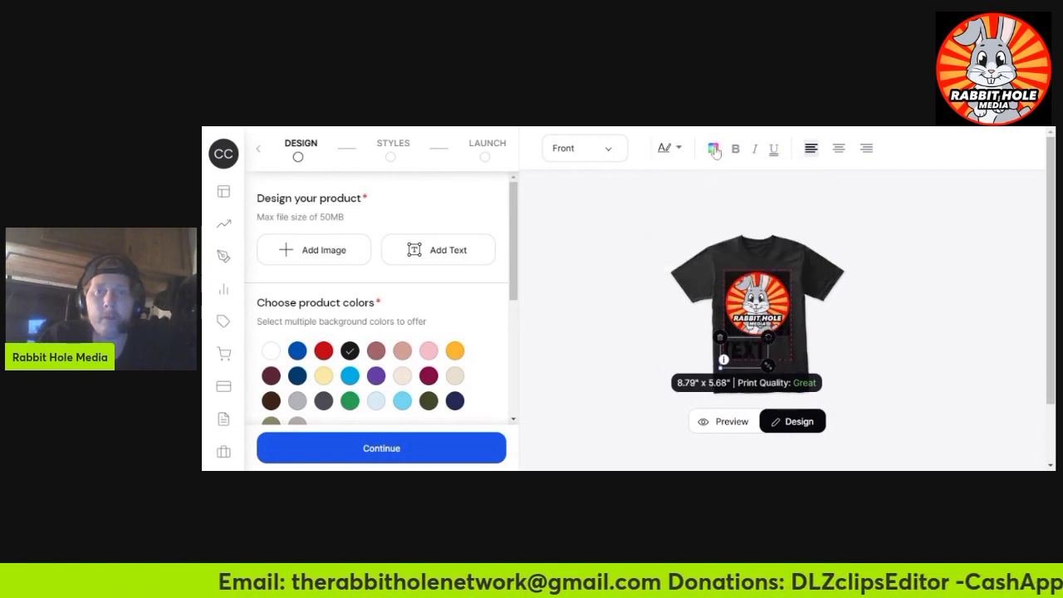
click(712, 155)
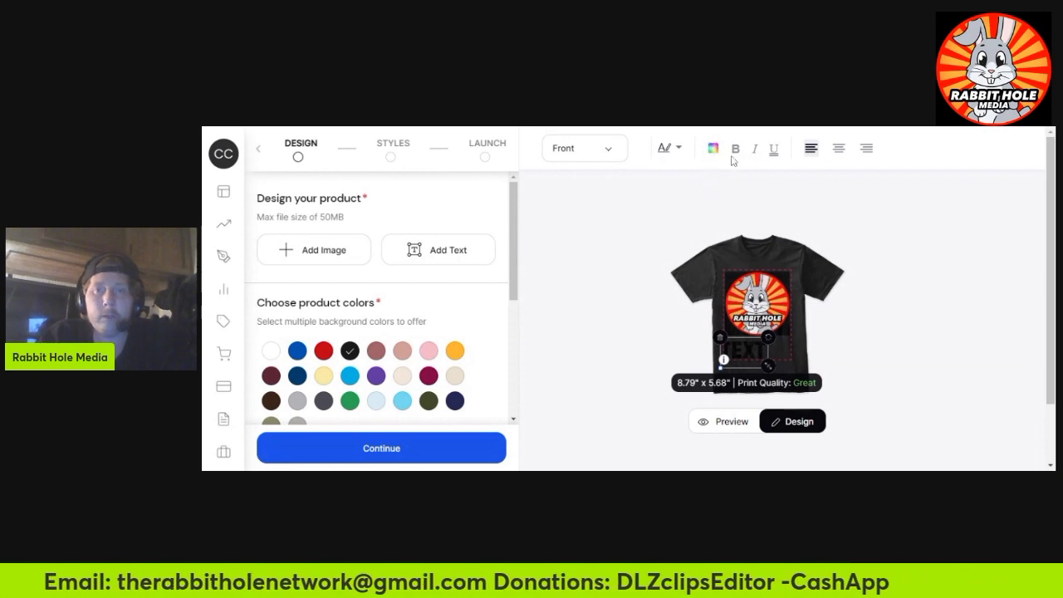
click(808, 221)
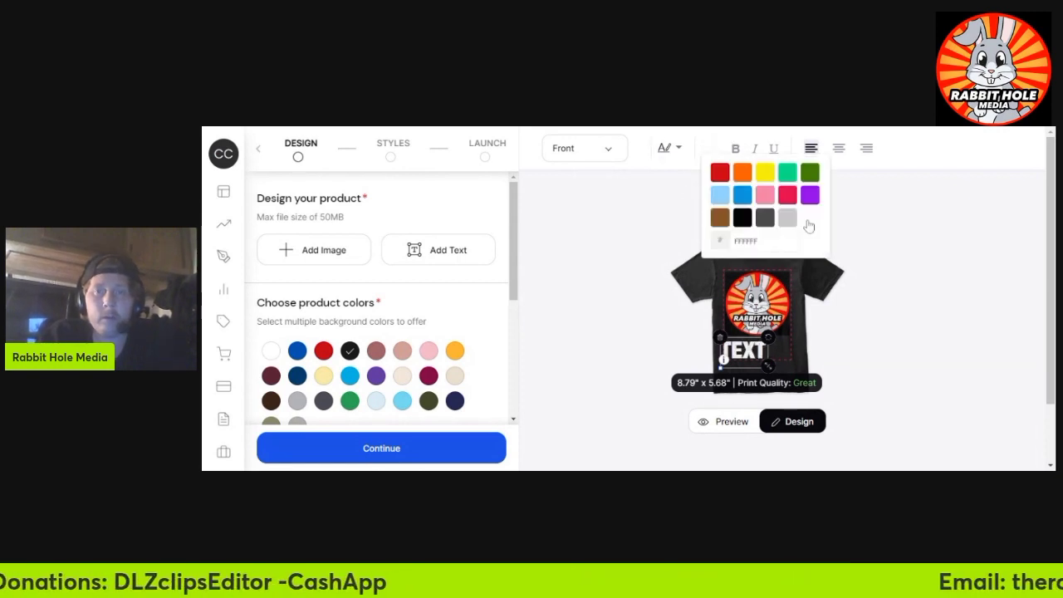
Step: Replace the text below the logo with "shirt" and centre it under the logo
click(765, 356)
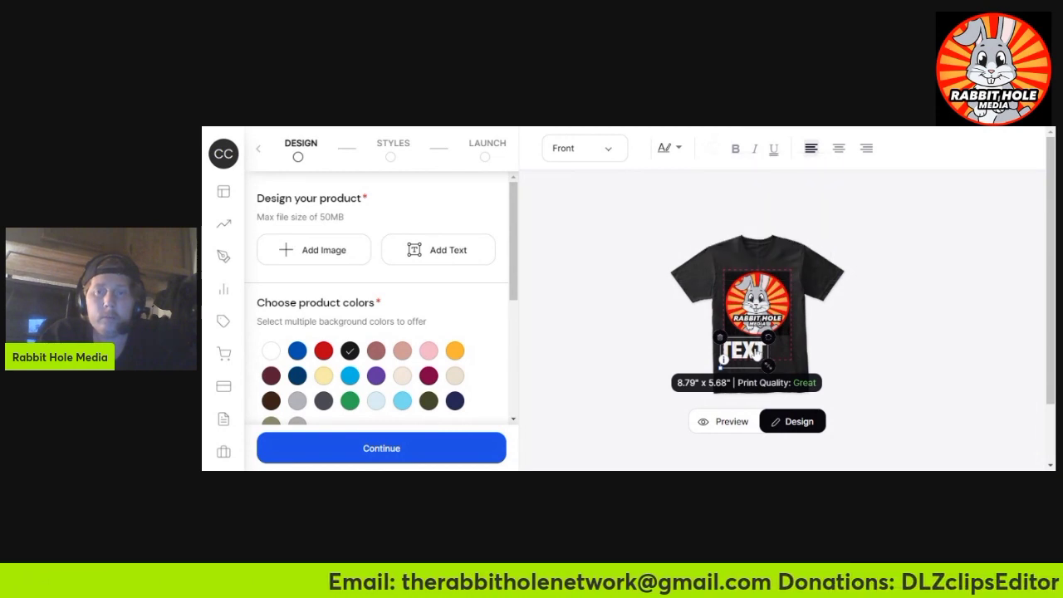
key(BackSpace)
key(BackSpace)
key(BackSpace)
key(BackSpace)
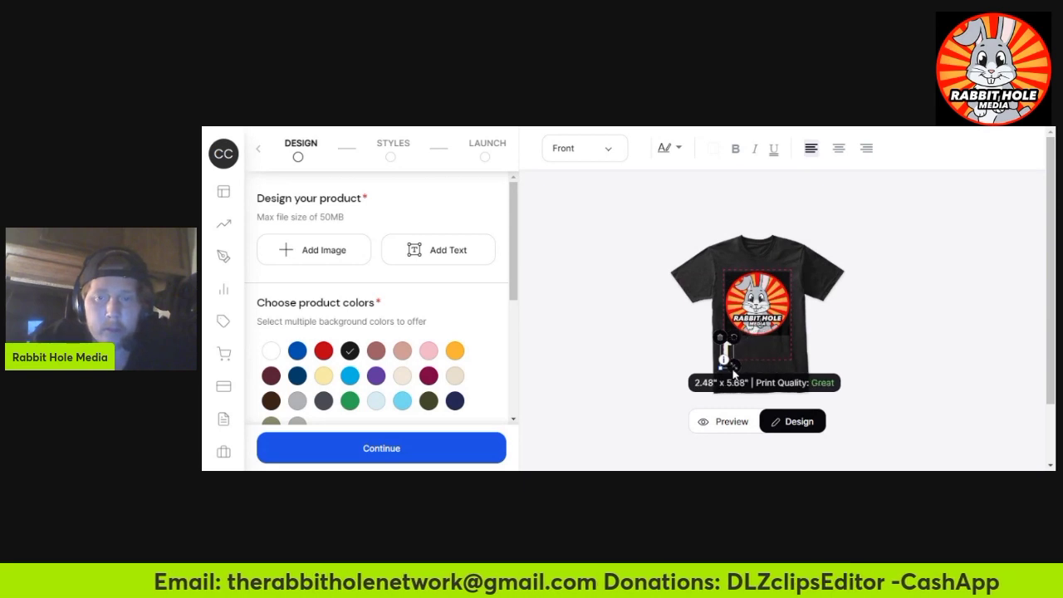
key(BackSpace)
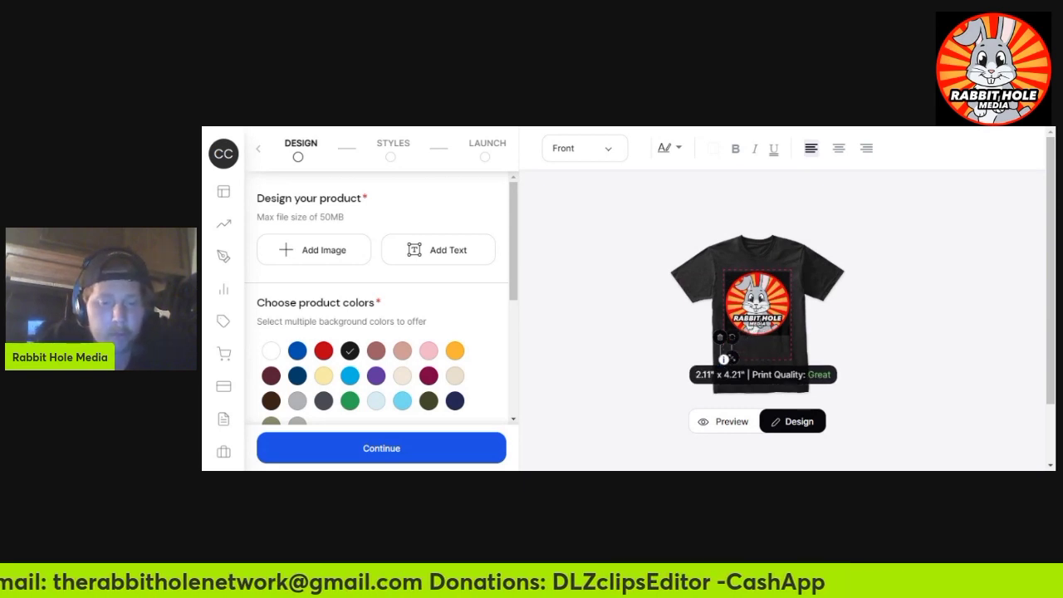
text(shirt)
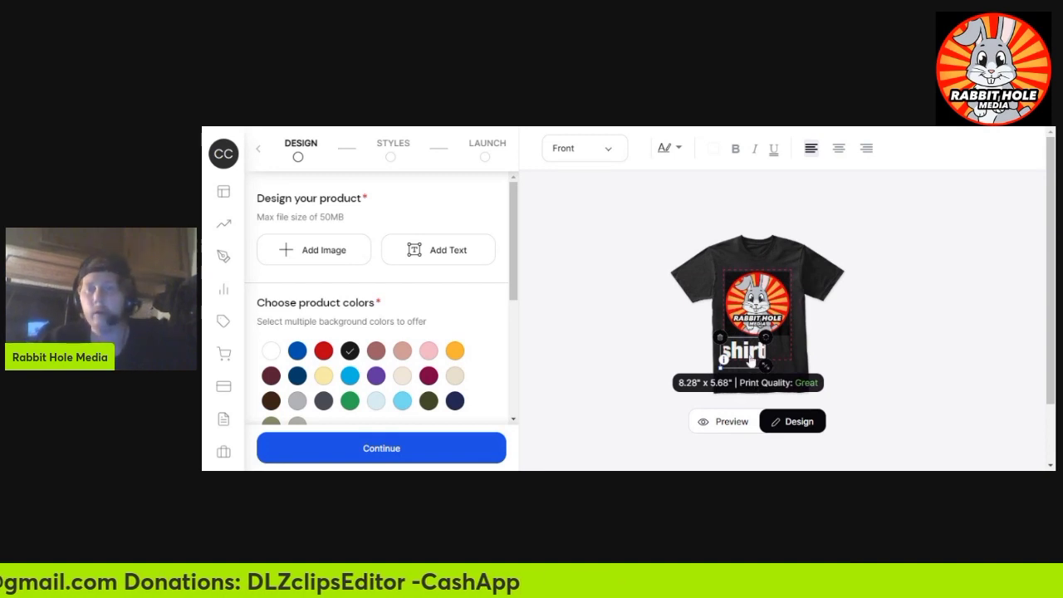
drag(744, 354, 758, 353)
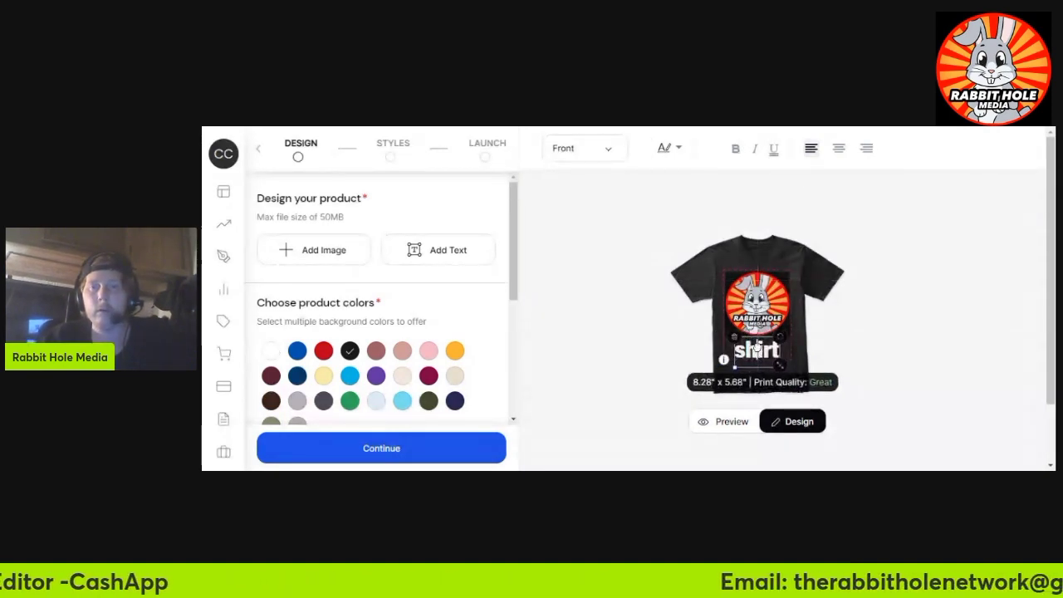
click(593, 403)
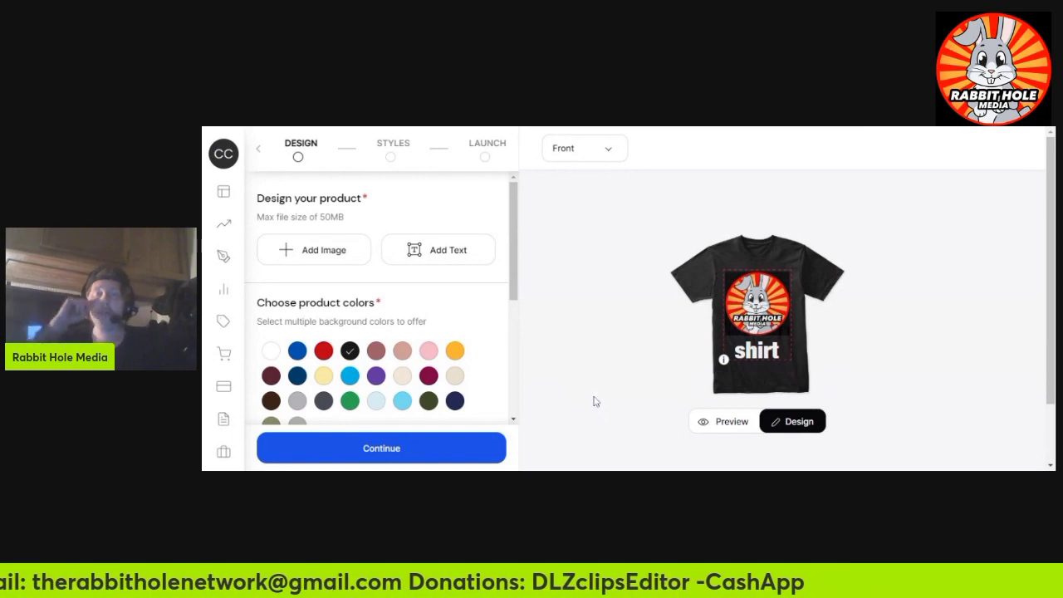
Step: Delete the text element below the logo and continue to the product styles stage
click(759, 353)
key(Delete)
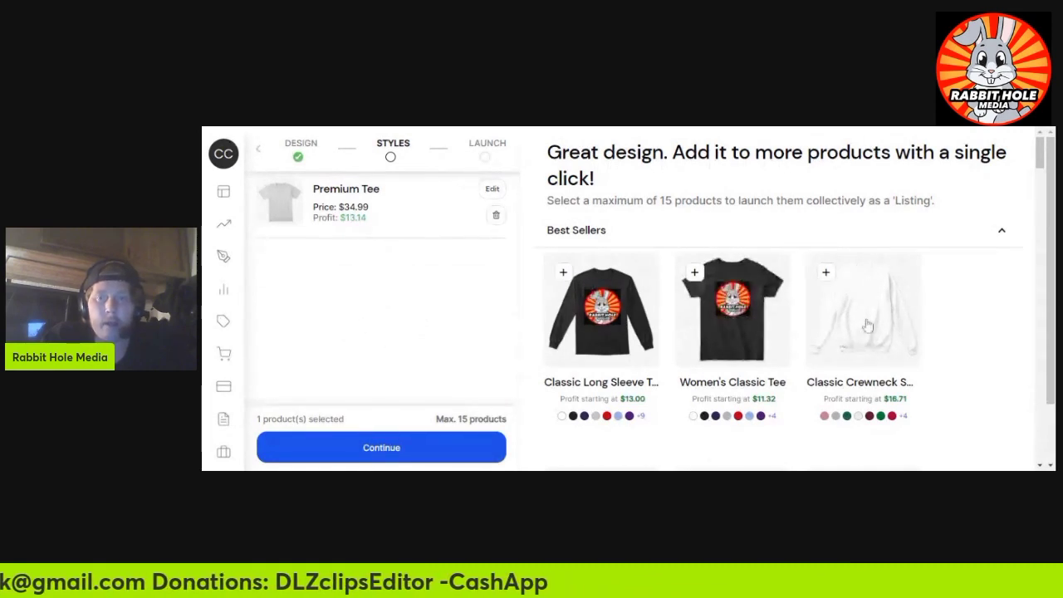
Step: Browse the additional best-seller products and continue to the launch stage with only the Premium Tee selected
scroll(775, 362, down, 2)
scroll(774, 363, down, 1)
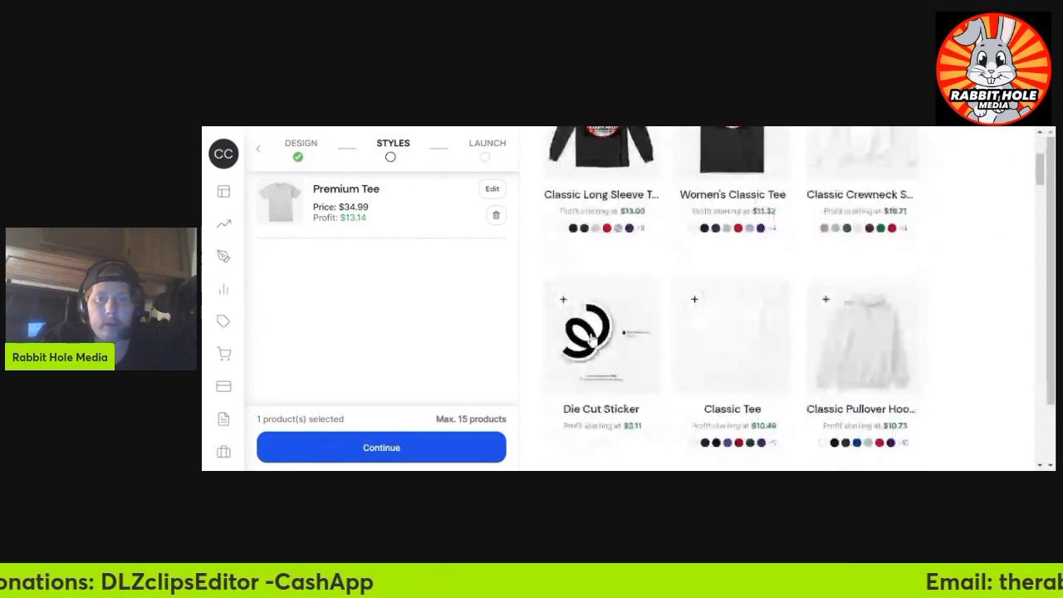
scroll(656, 403, down, 1)
scroll(609, 415, down, 1)
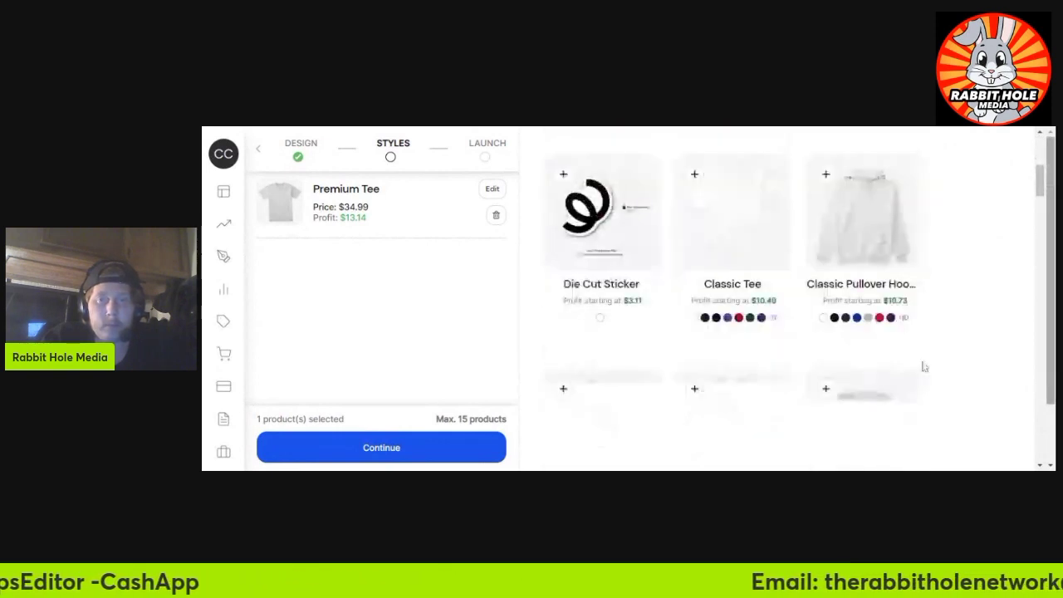
scroll(669, 356, up, 5)
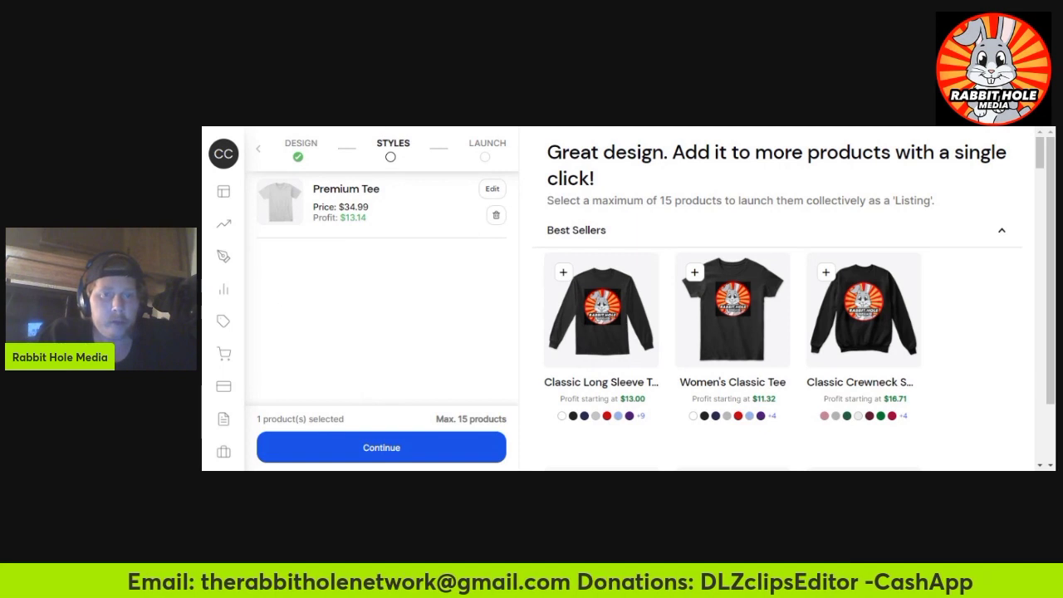
click(356, 450)
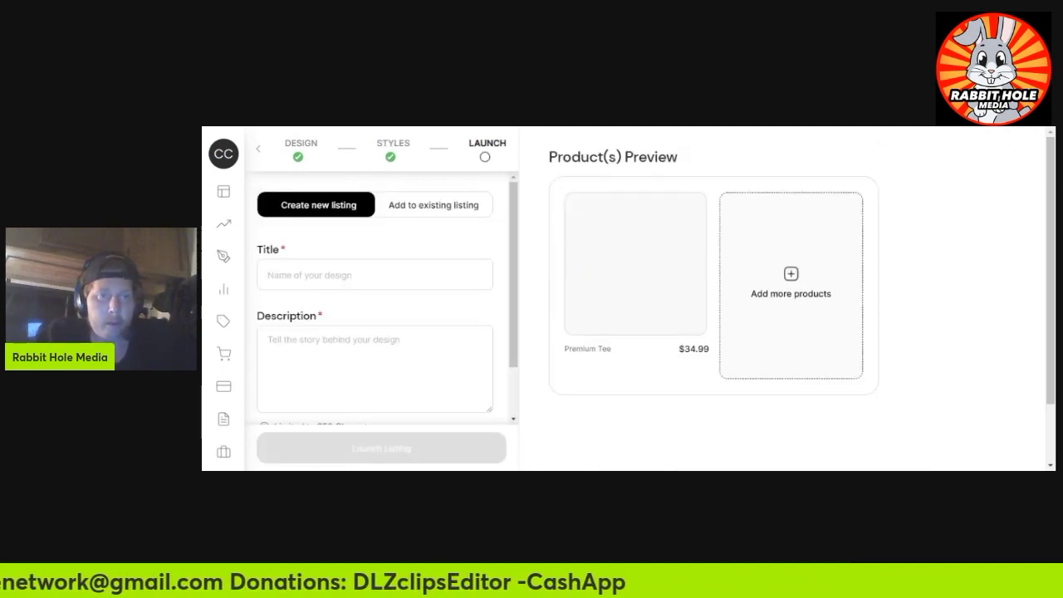
Step: Title the new listing "Official Rabbit Hole T-Shirt Black"
click(349, 275)
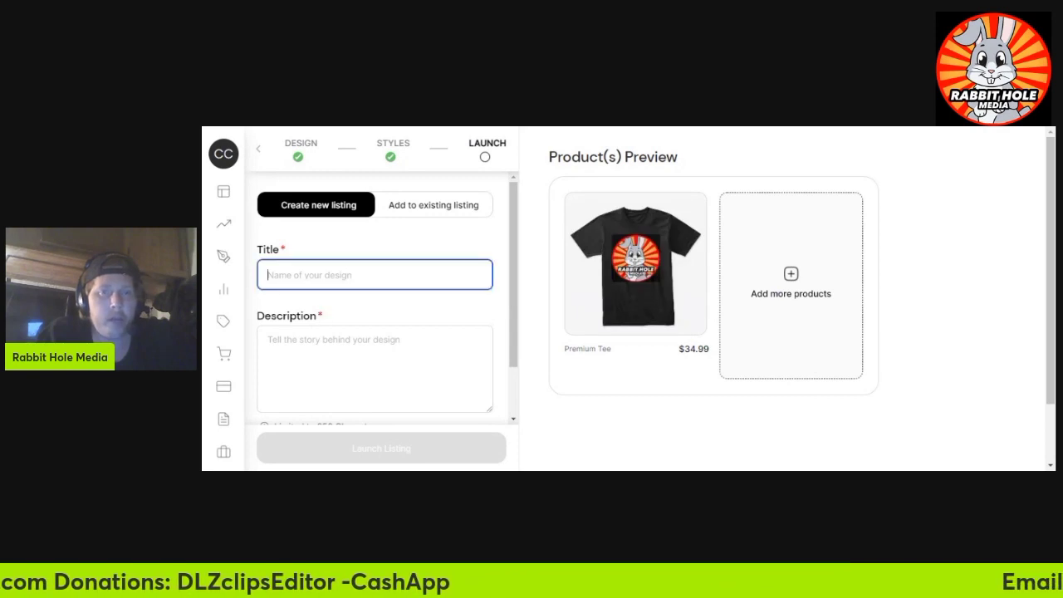
scroll(316, 357, down, 1)
scroll(316, 356, up, 1)
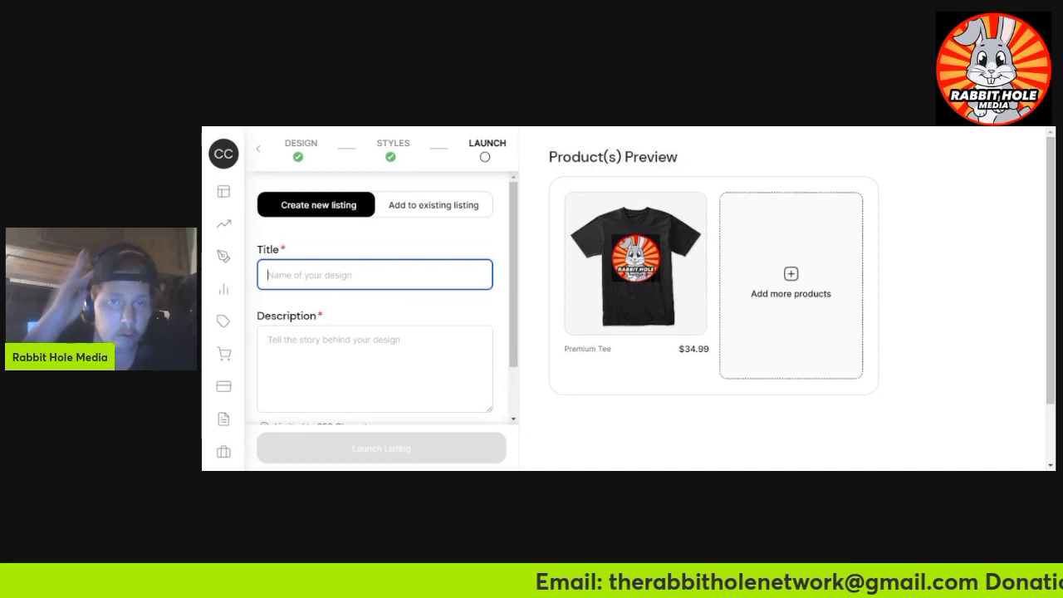
text(Offical Rabbit Hole T-Shirt Black)
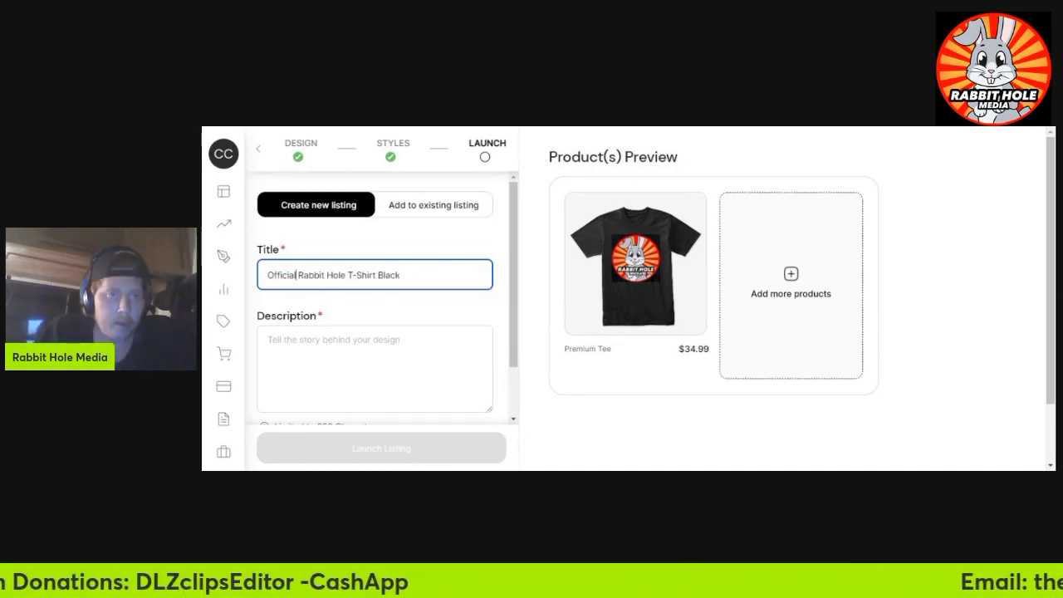
Step: Describe the listing as "Get your stylish official Rabbit Hole T-Shirt in Black and show your support for the channel" and launch it
click(270, 339)
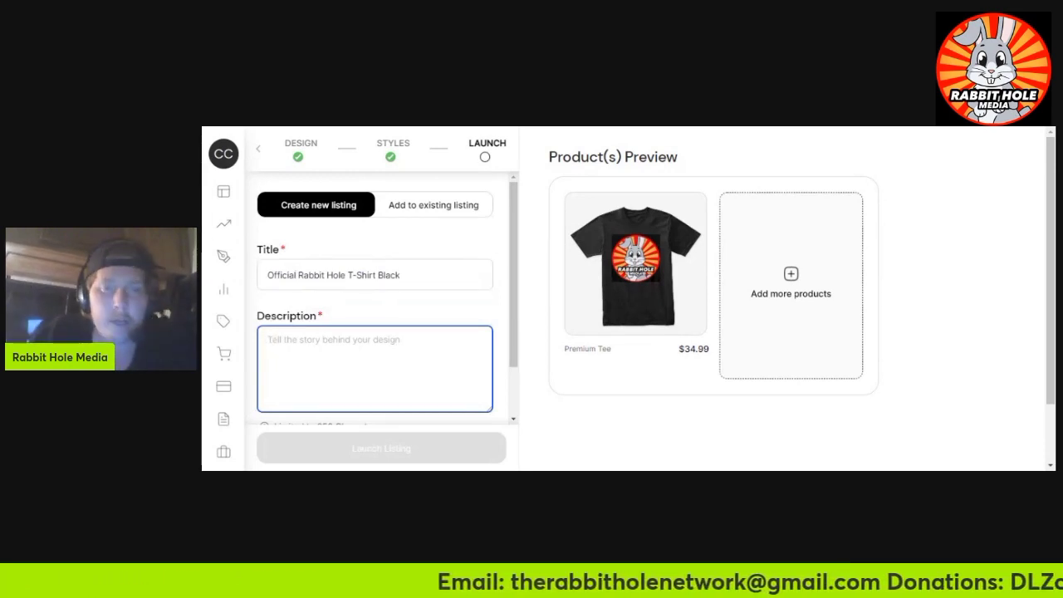
text(Get y)
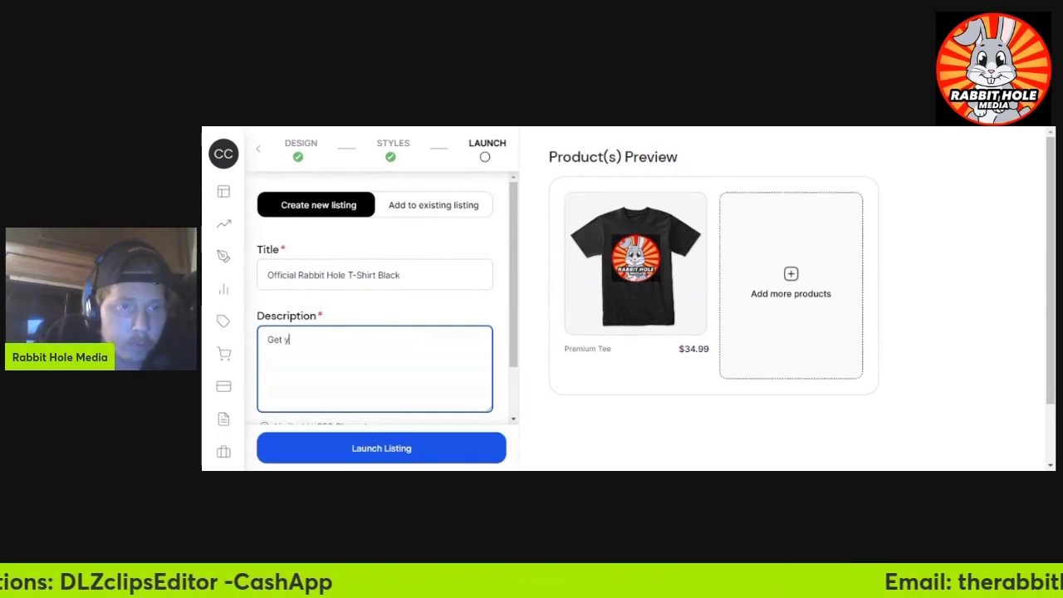
text(our o)
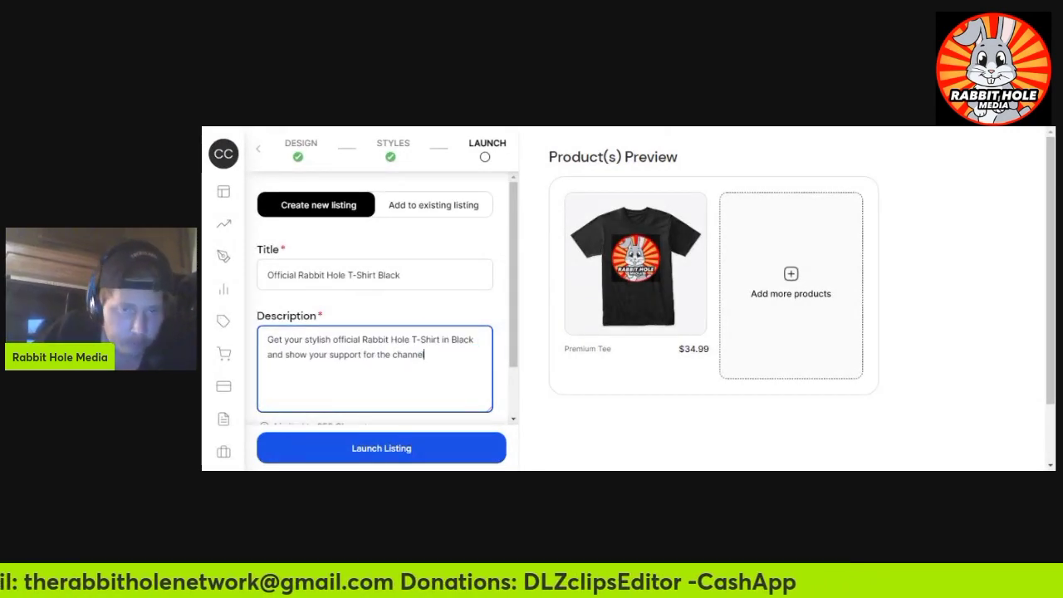
Step: Review the promo code options offered for the launched listing
scroll(391, 322, down, 3)
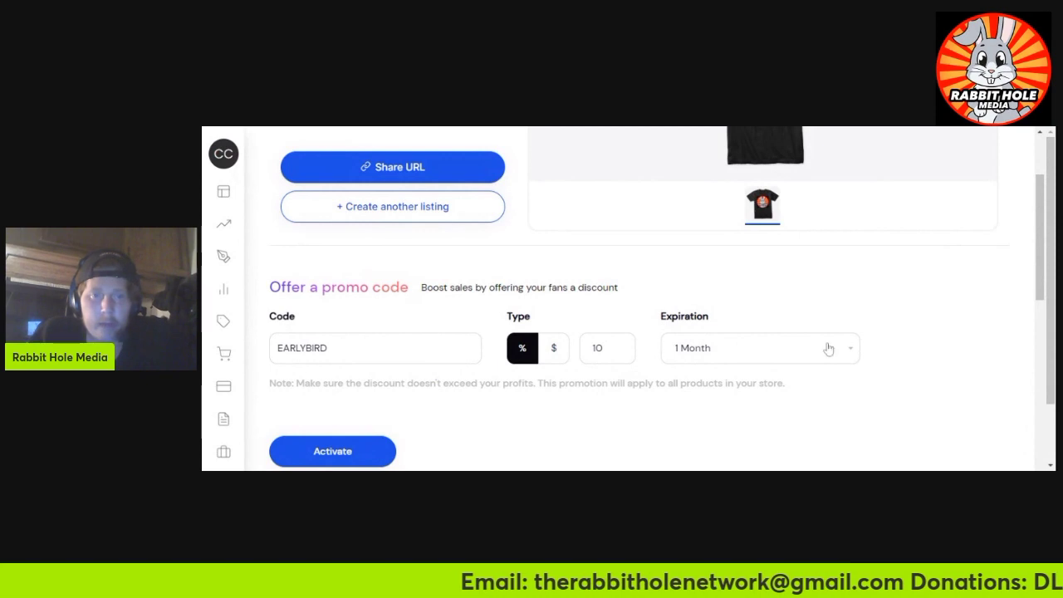
scroll(498, 382, down, 1)
scroll(714, 349, up, 3)
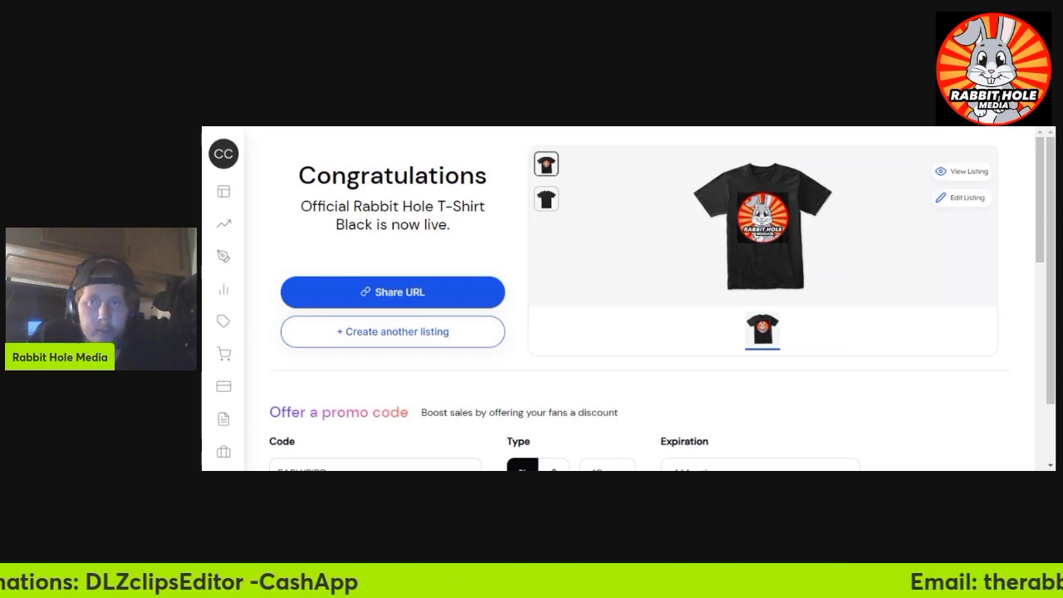
Step: Open the launched T-shirt listing for editing, set the Premium Tee's US price to $28.00 and save the change
click(951, 206)
scroll(892, 284, down, 3)
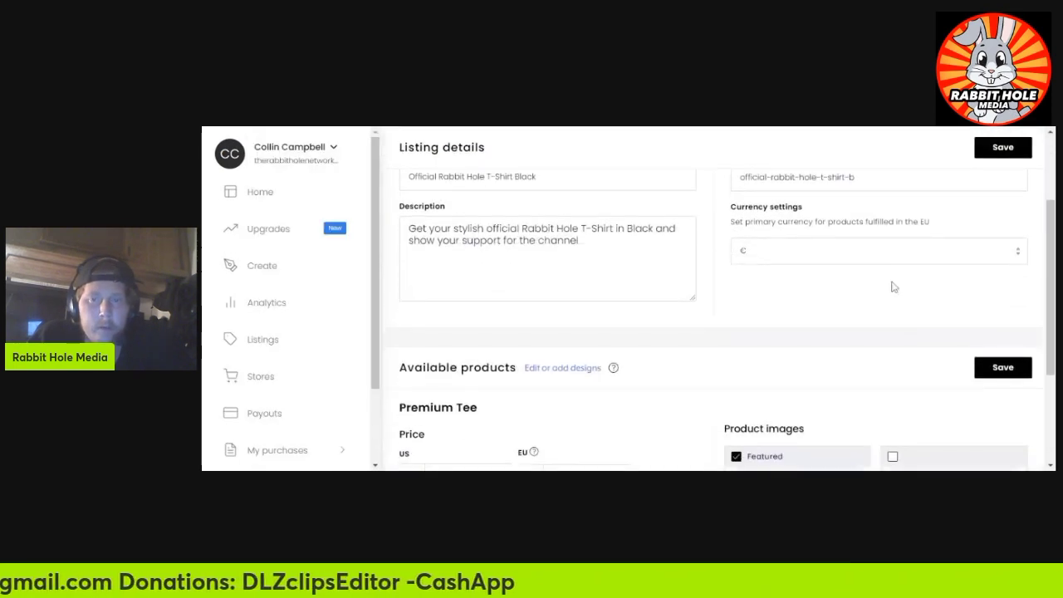
scroll(870, 299, down, 2)
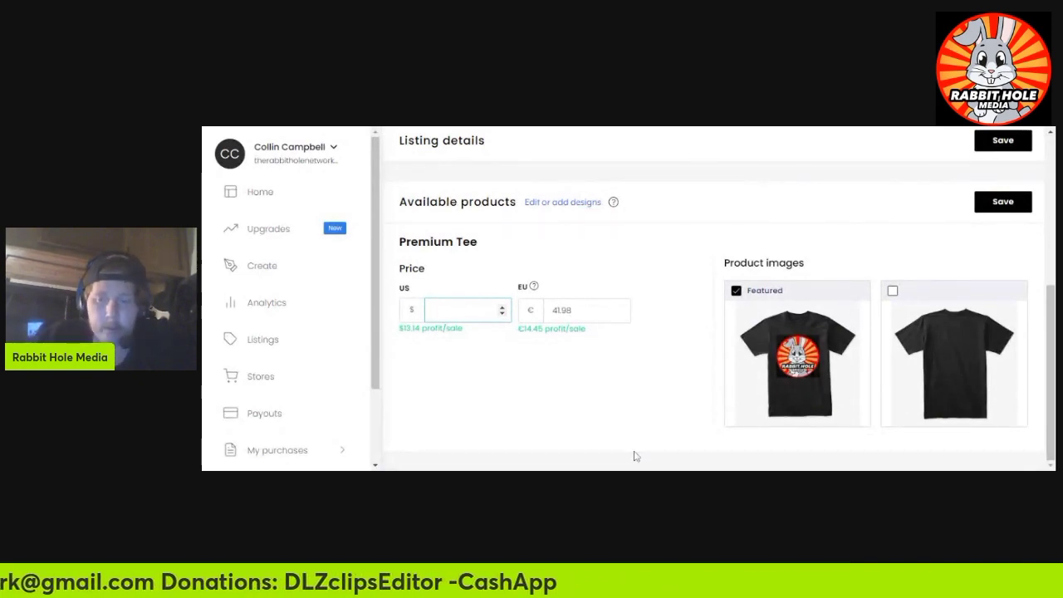
text(2.00)
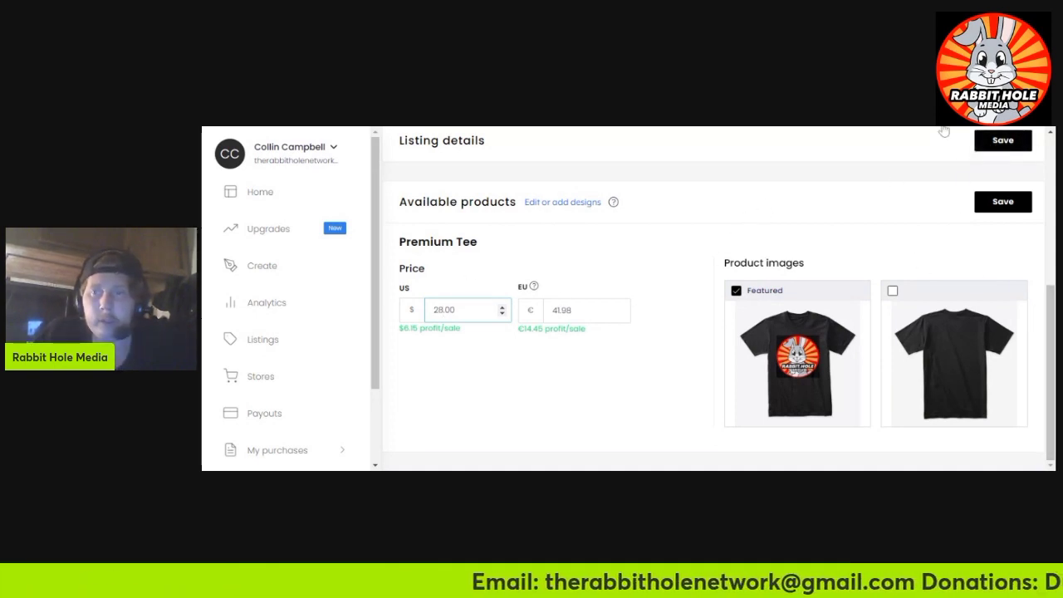
click(1002, 203)
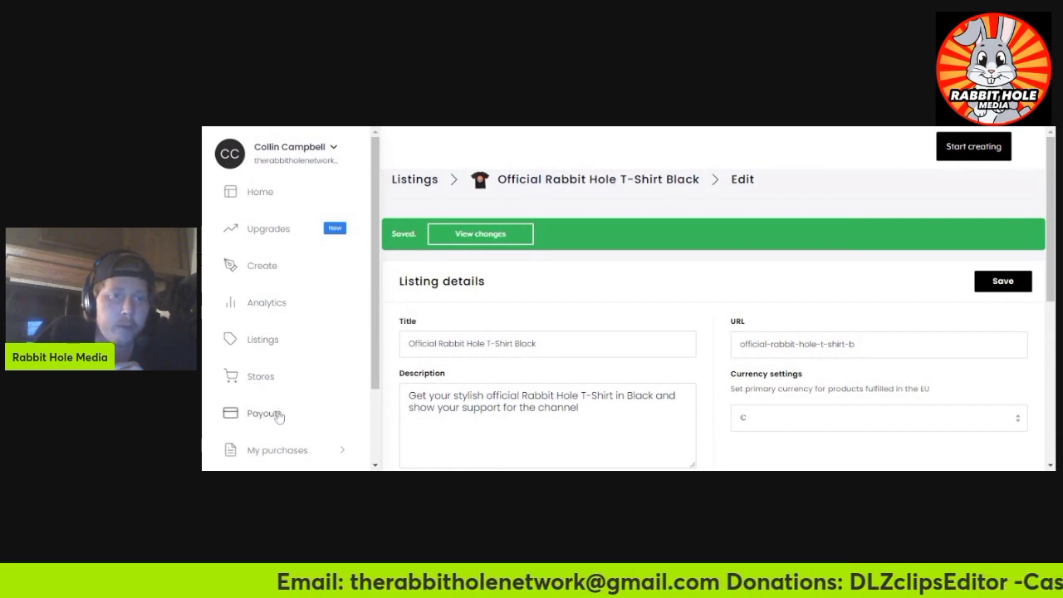
Step: View the store's overview page and open the payouts page
click(266, 379)
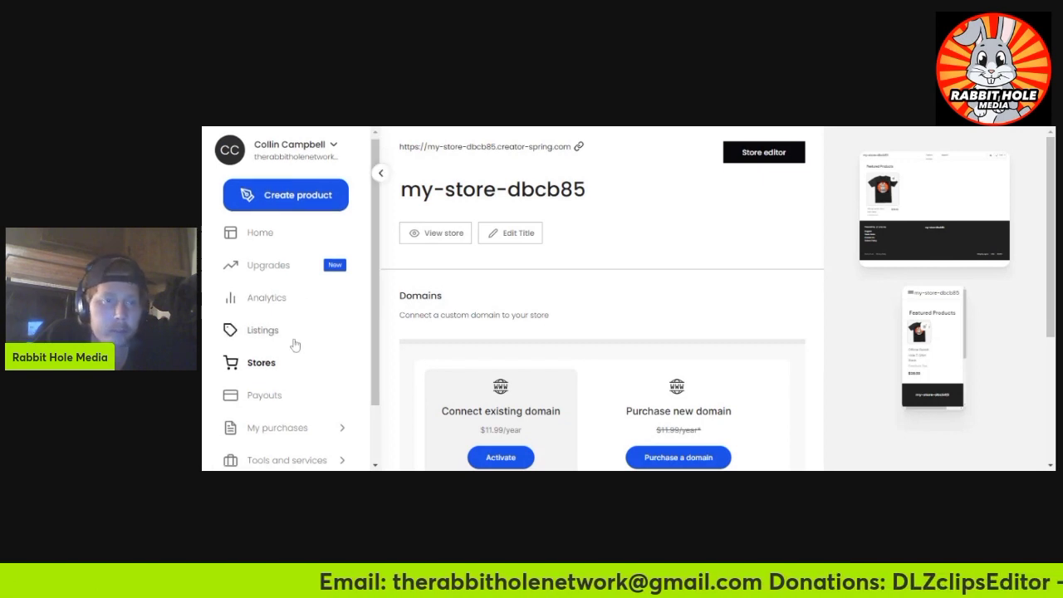
scroll(282, 340, down, 1)
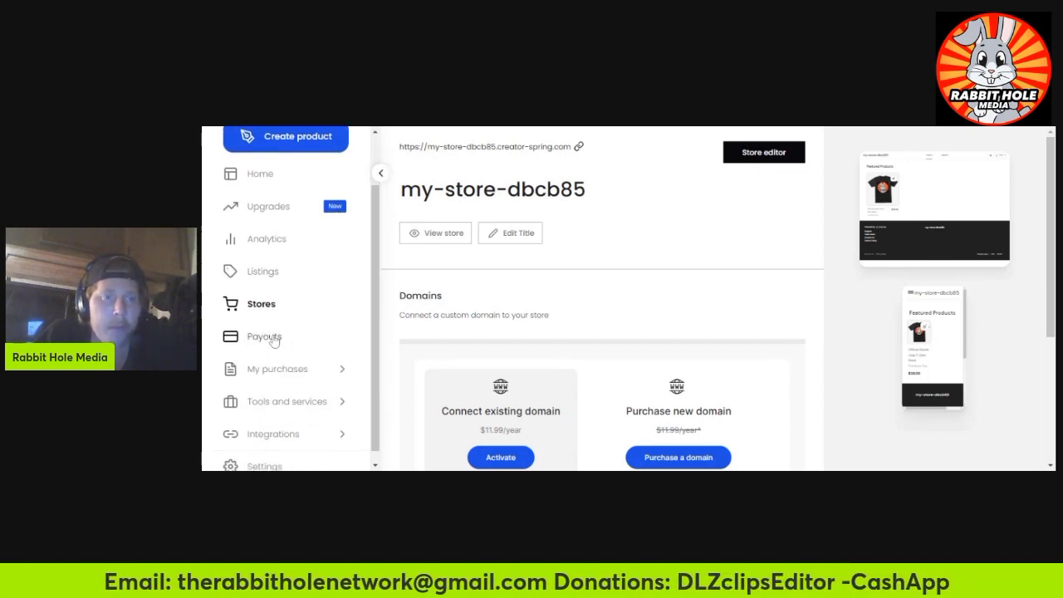
click(274, 340)
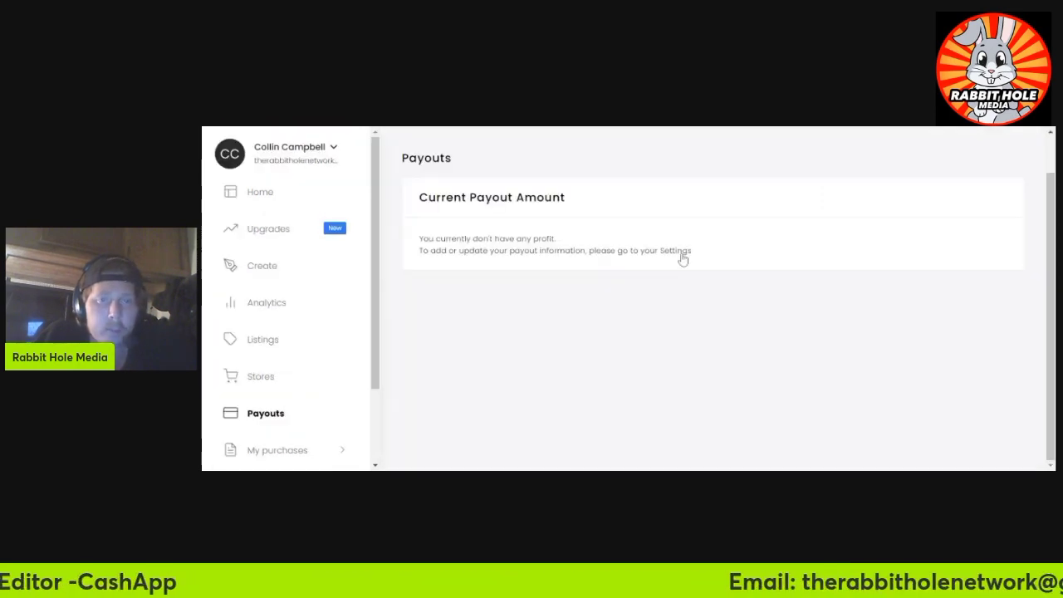
Step: Open the account settings linked from the payouts page and find the PayPal address section
click(681, 257)
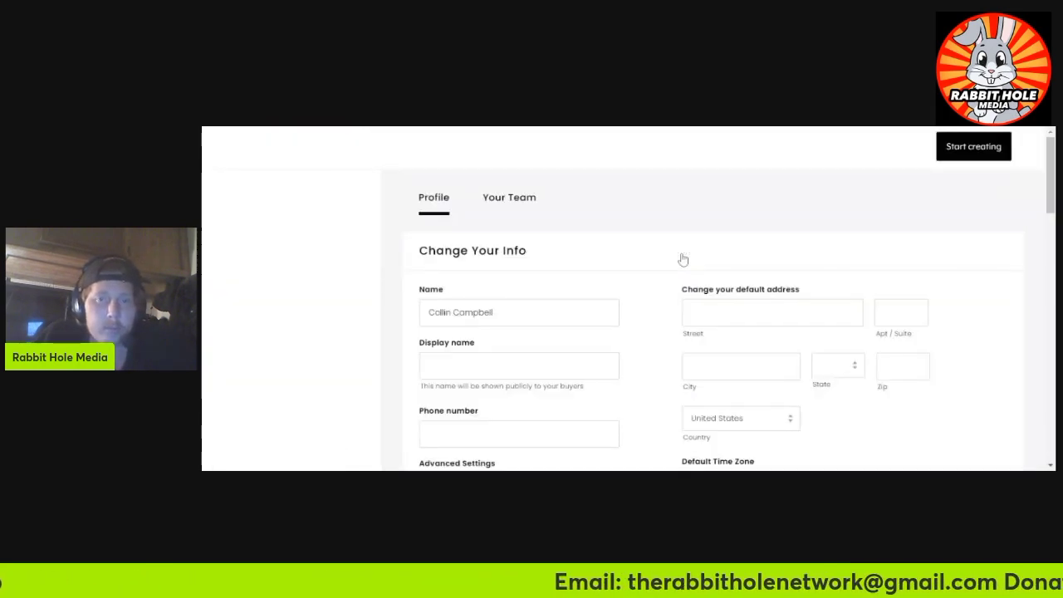
scroll(631, 281, down, 1)
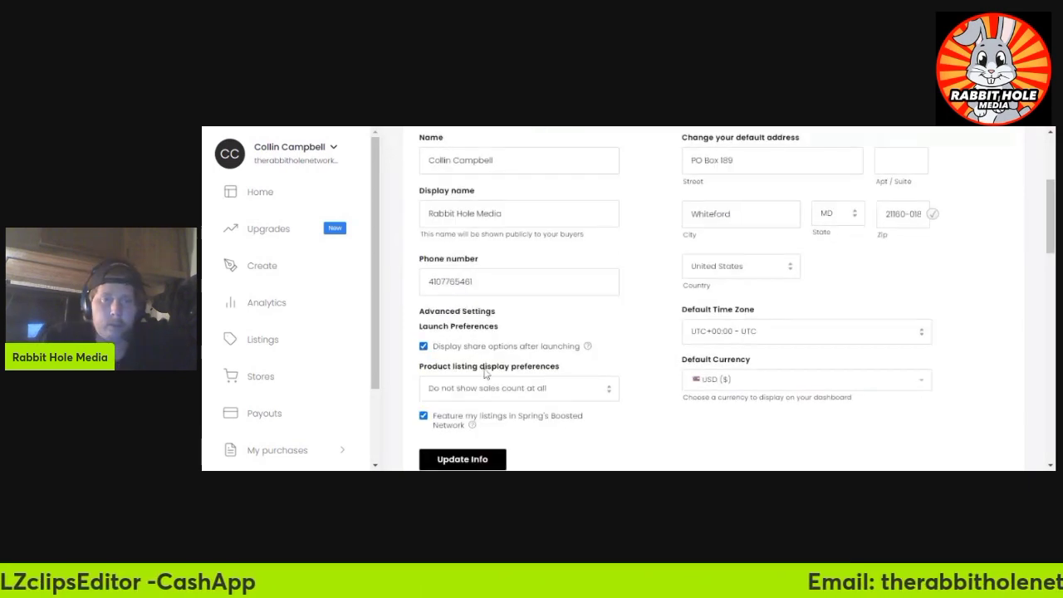
scroll(571, 396, down, 4)
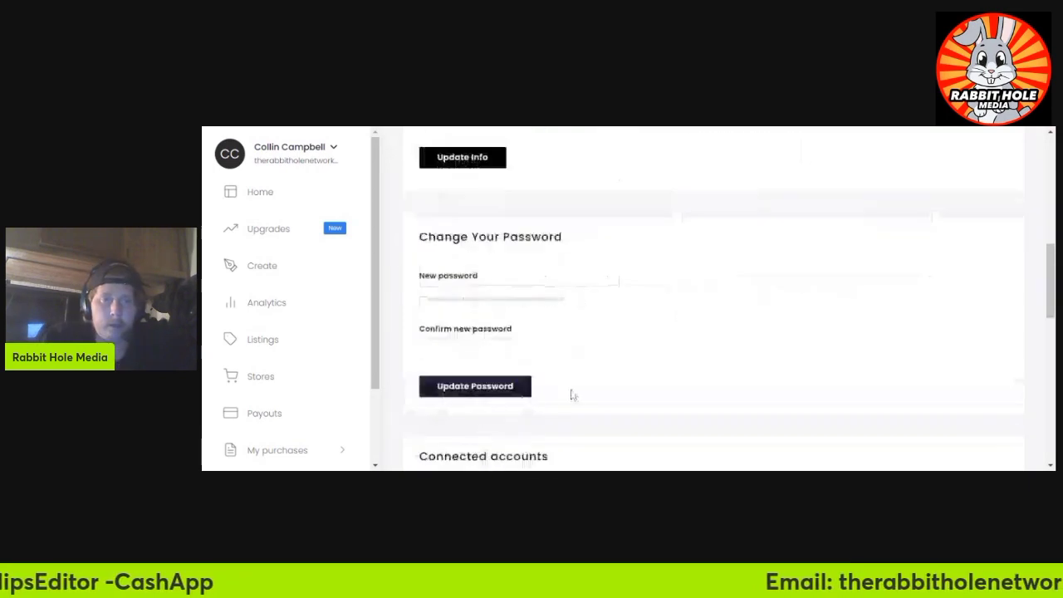
scroll(666, 398, down, 4)
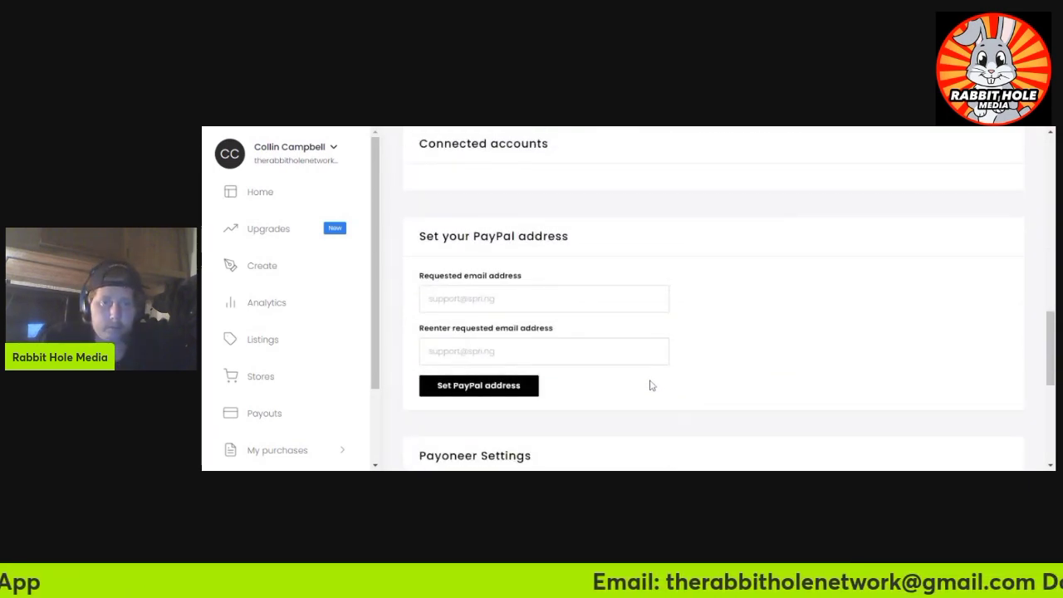